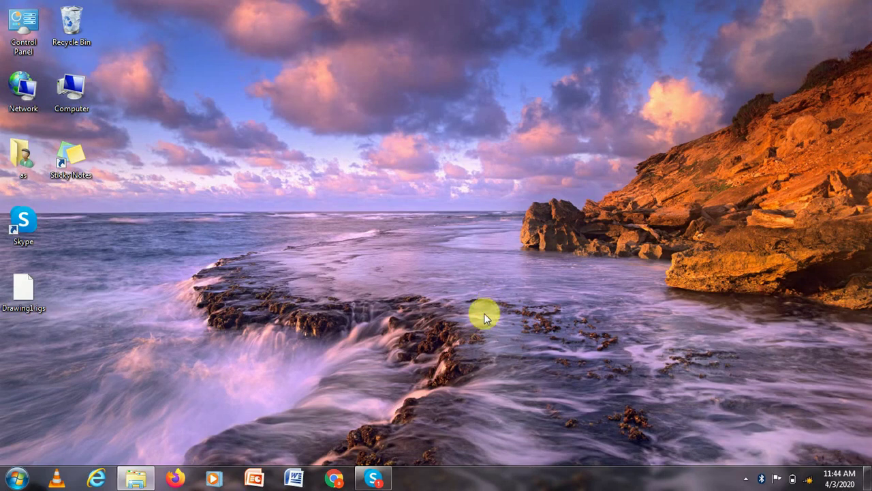
Step: Launch AutoCAD 2020 from its shortcut in the E:\SACHIN SHORTCUT folder
{"action": "double_click", "coordinate": [71, 88]}
{"action": "double_click", "coordinate": [557, 157]}
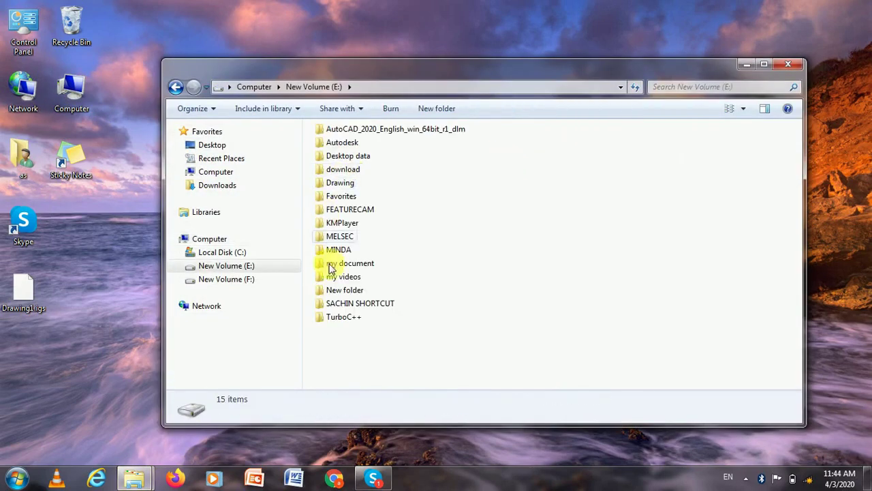
{"action": "double_click", "coordinate": [344, 303]}
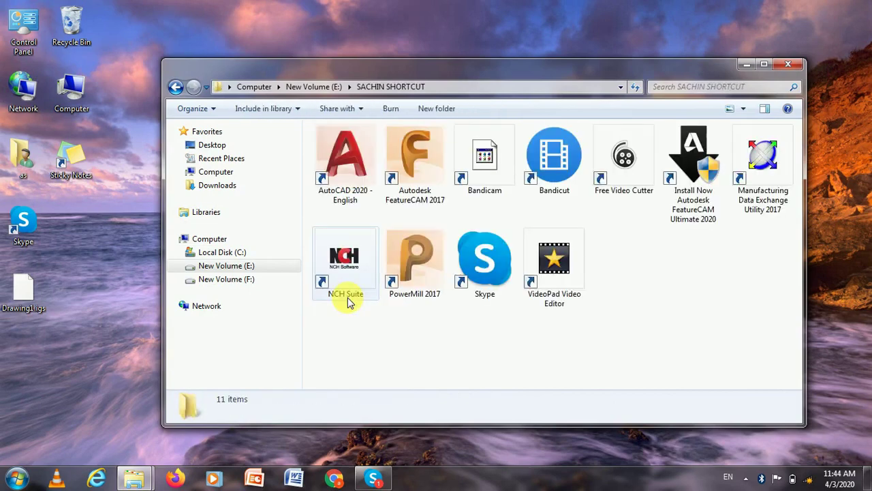
{"action": "double_click", "coordinate": [353, 178]}
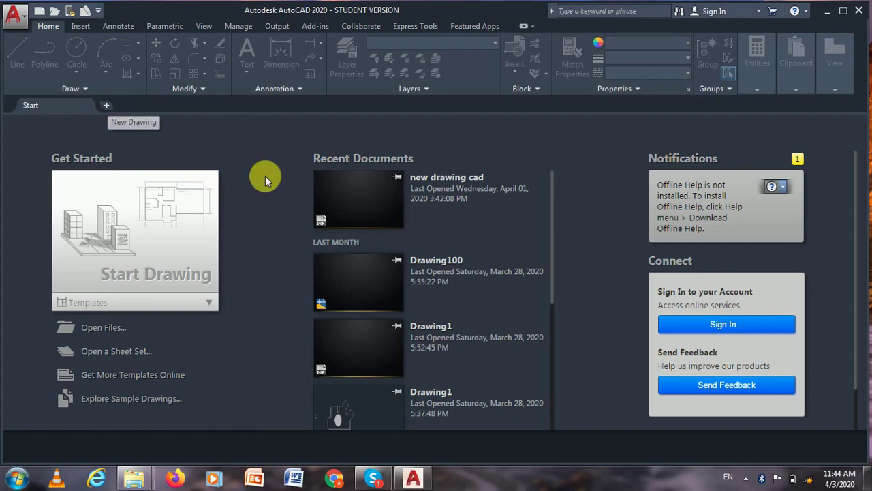
Step: Create a new blank drawing, Drawing1.dwg, from the Start page
{"action": "left_click", "coordinate": [107, 106]}
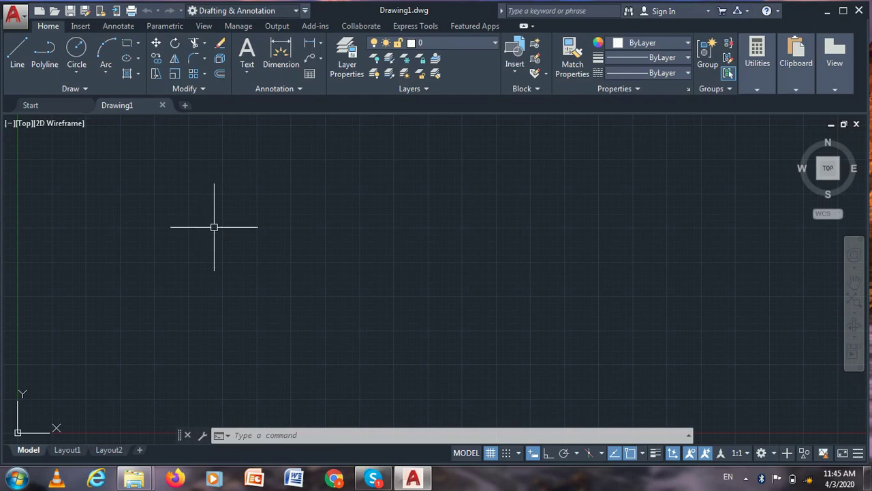
Step: Cancel the mistyped DI and run DYNMODE by its DY alias
{"action": "type", "text": "DI"}
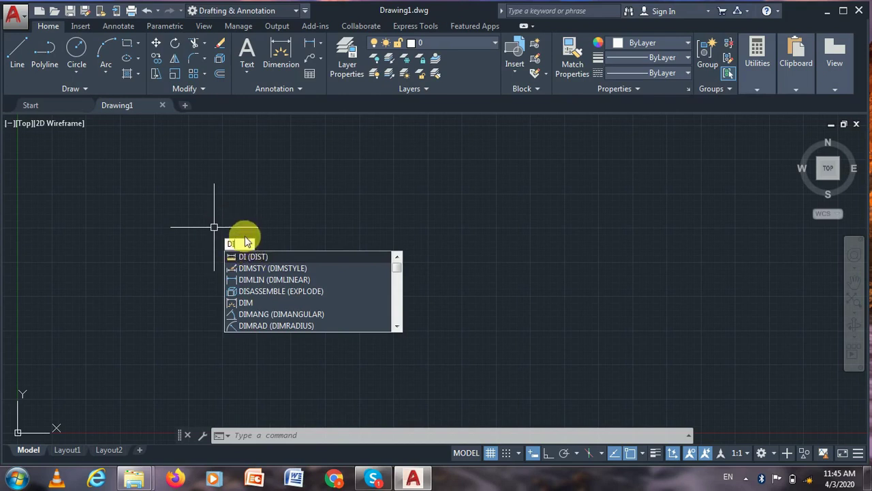
{"action": "key", "text": "Escape"}
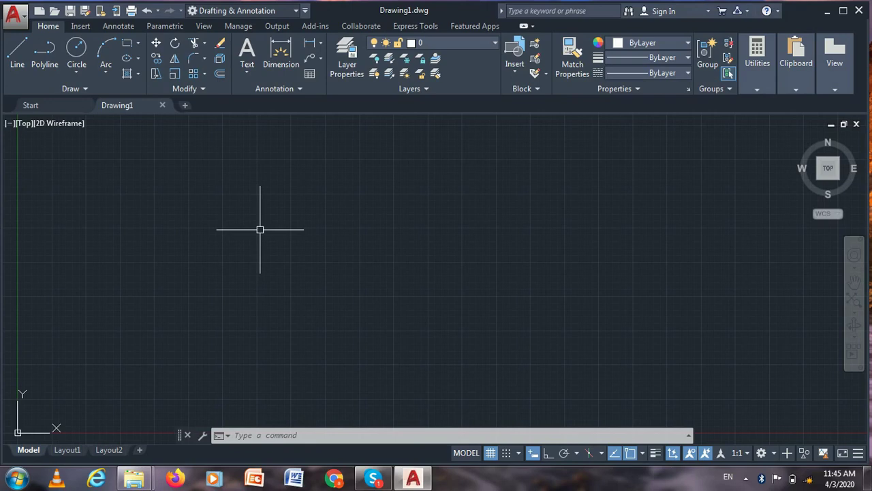
{"action": "type", "text": "DYNMODE"}
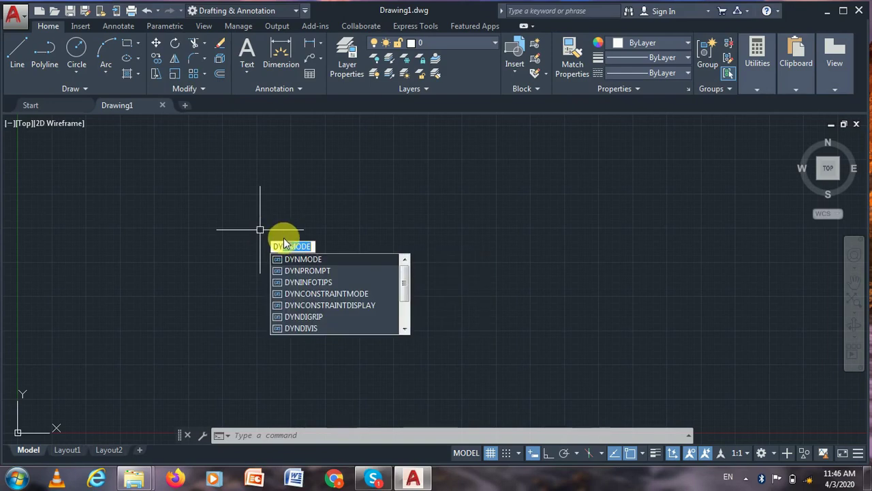
{"action": "key", "text": "Return"}
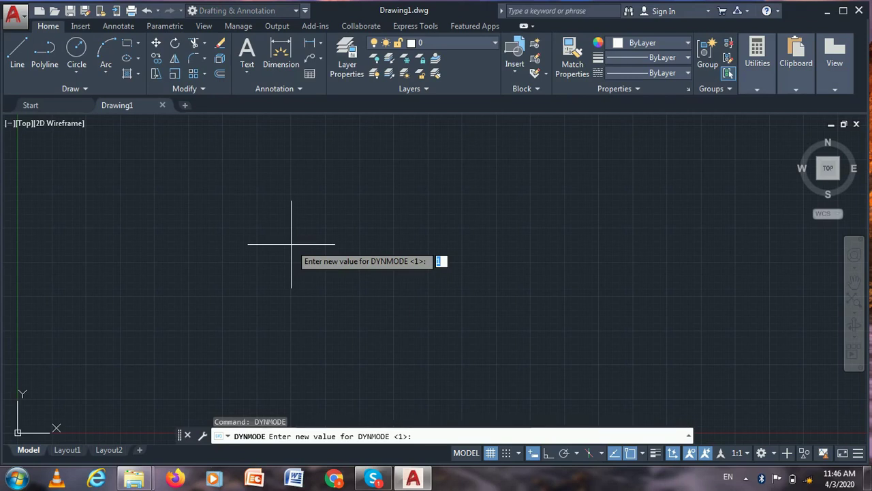
Step: Set DYNMODE to 0 and clear the stray command-line text
{"action": "type", "text": "0"}
{"action": "key", "text": "Return"}
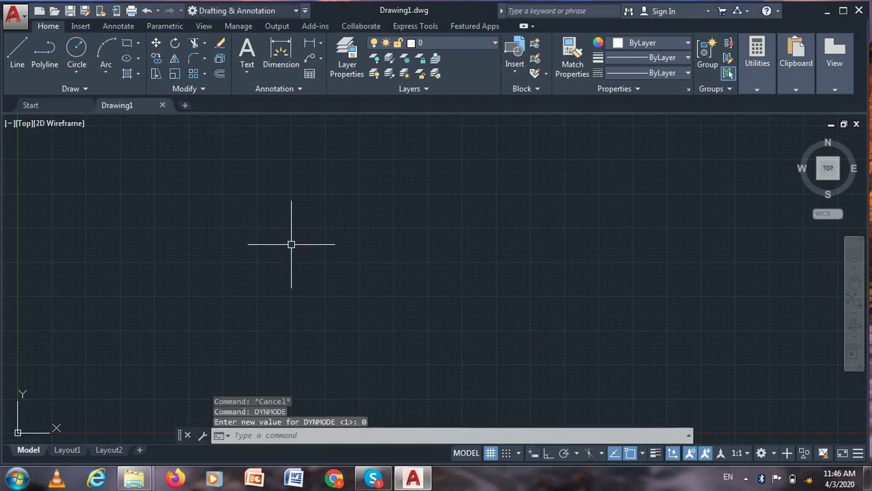
{"action": "type", "text": "HFGFJDH"}
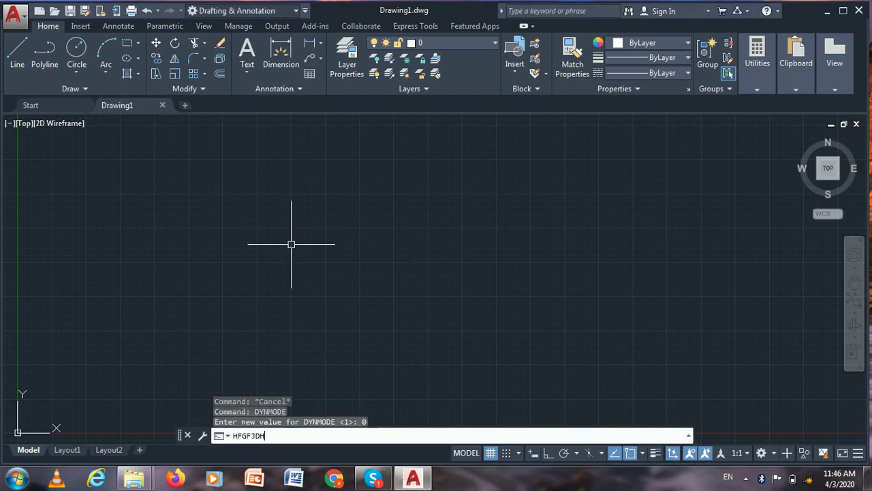
{"action": "key", "text": "BackSpace"}
{"action": "key", "text": "BackSpace"}
{"action": "key", "text": "BackSpace"}
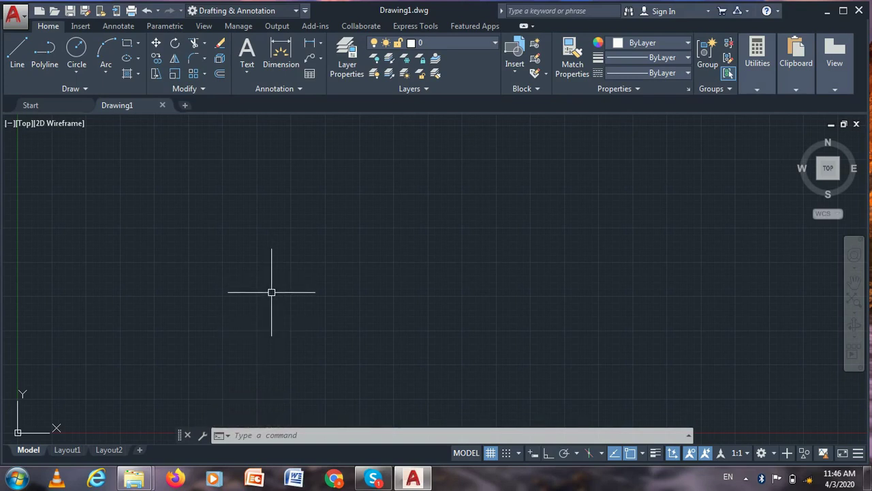
Step: Pick DYNMODE from the autocomplete list, set it to 1, and clear stray input
{"action": "type", "text": "DY"}
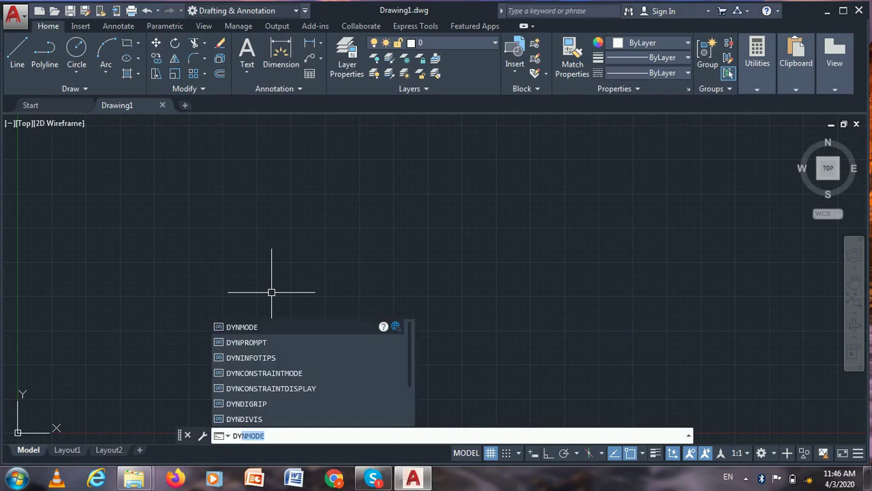
{"action": "left_click", "coordinate": [251, 327]}
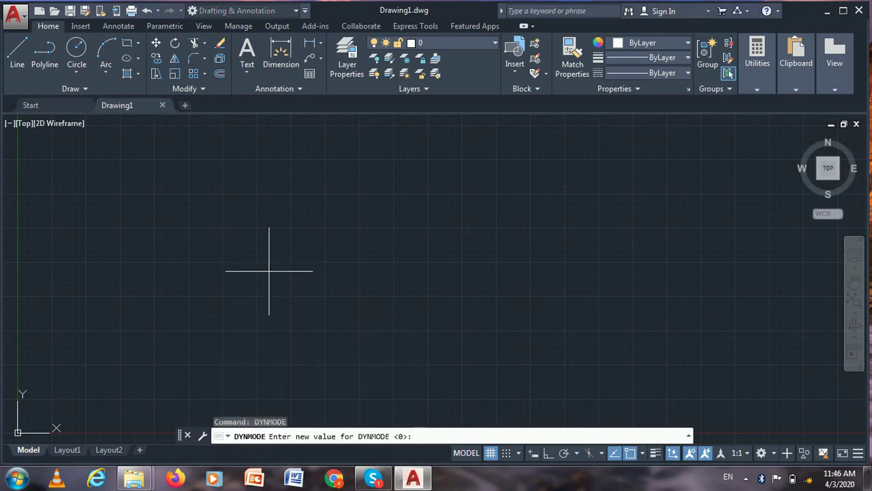
{"action": "type", "text": "1"}
{"action": "key", "text": "Return"}
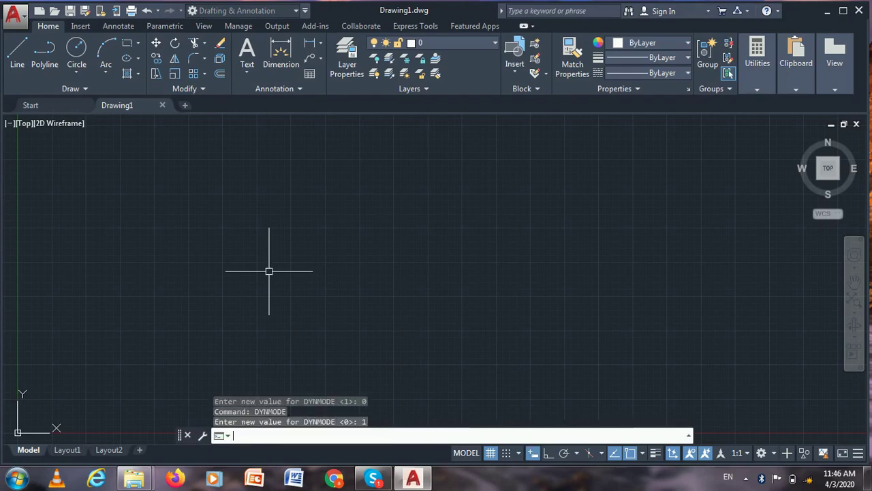
{"action": "type", "text": "SDSDGDC"}
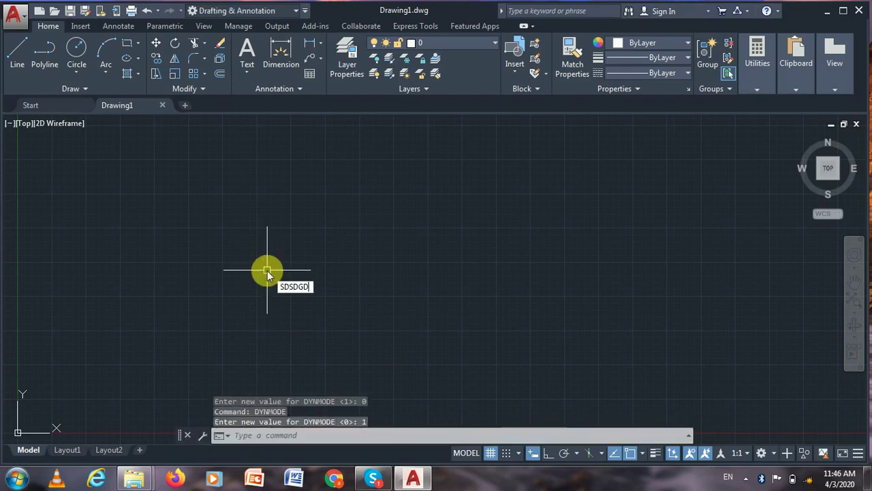
{"action": "key", "text": "BackSpace"}
{"action": "key", "text": "BackSpace"}
{"action": "key", "text": "BackSpace"}
{"action": "key", "text": "BackSpace"}
{"action": "key", "text": "BackSpace"}
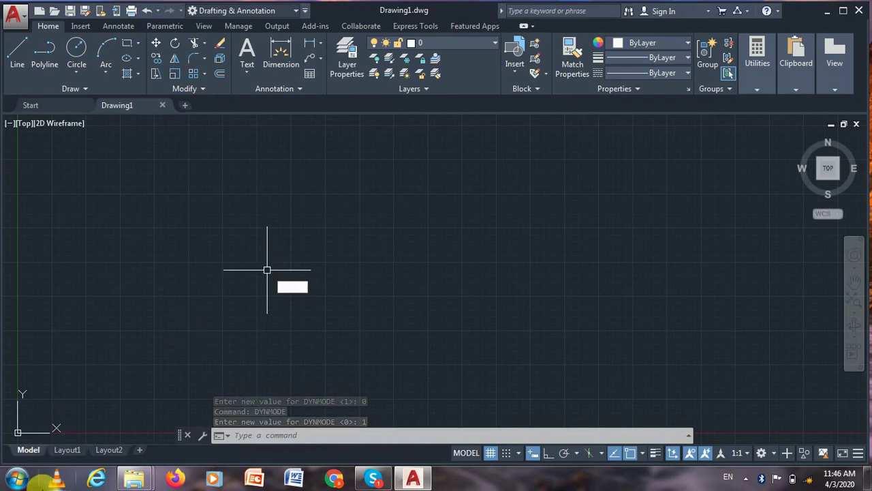
{"action": "key", "text": "Escape"}
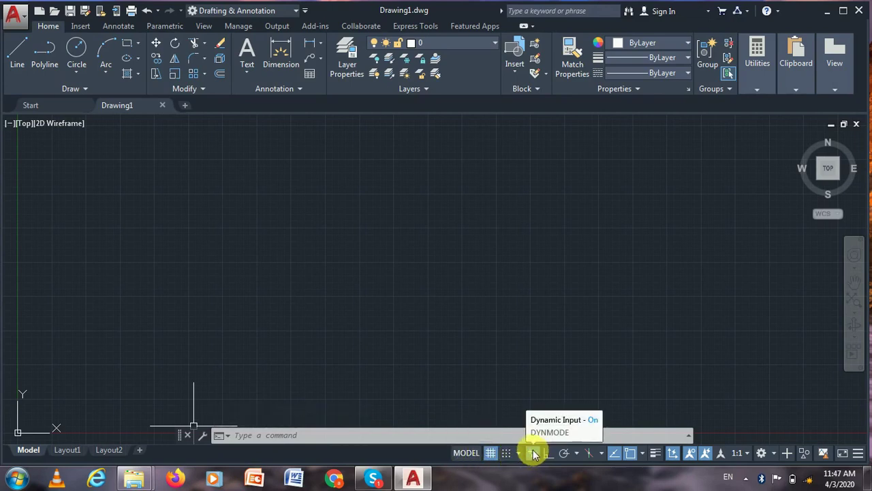
Step: Toggle Dynamic Input off and on from the status bar, cancelling a stray selection
{"action": "left_click", "coordinate": [535, 454]}
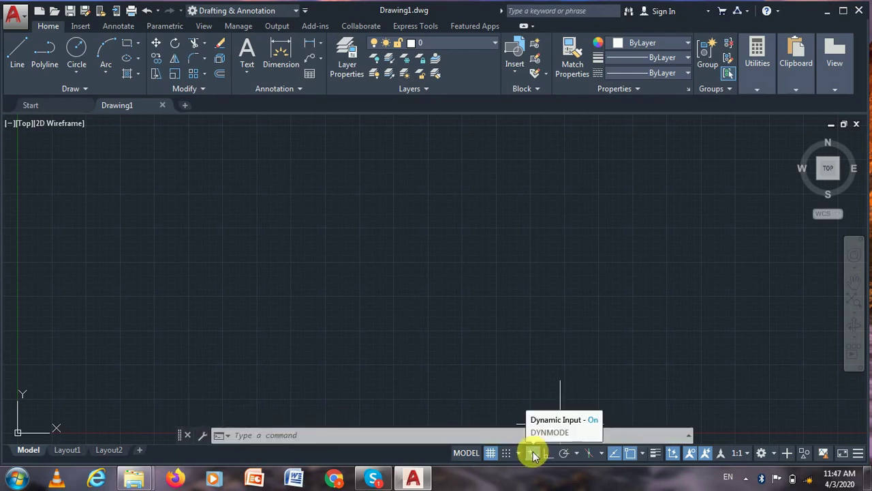
{"action": "left_click", "coordinate": [534, 454]}
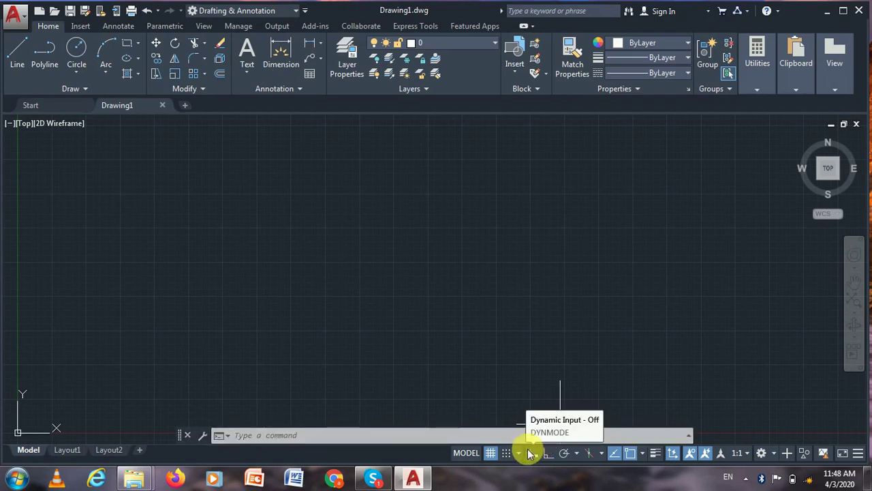
{"action": "left_click", "coordinate": [533, 454]}
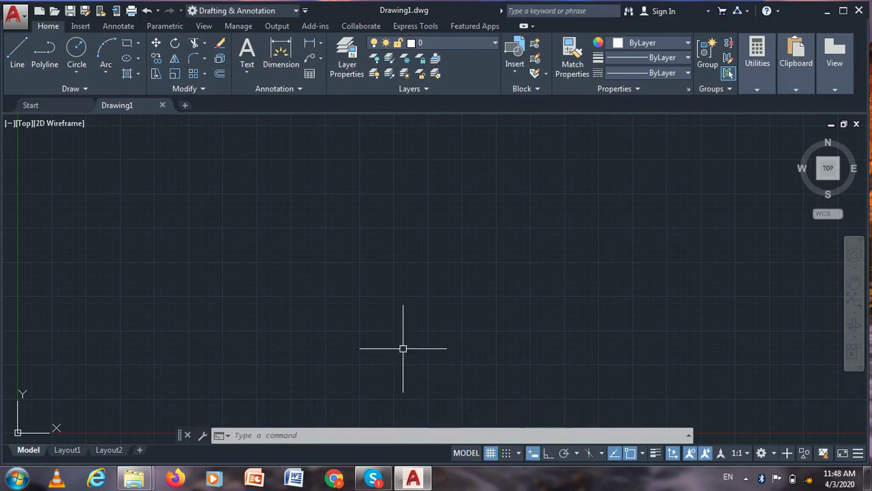
{"action": "left_click", "coordinate": [383, 259]}
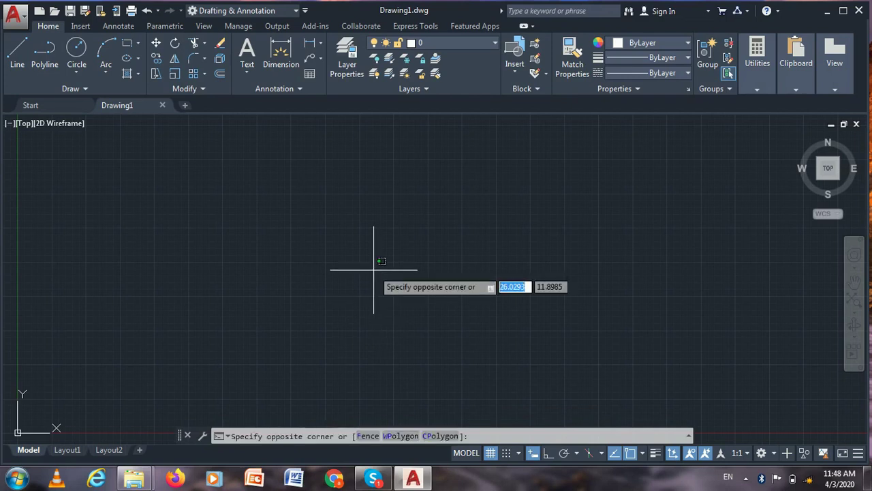
{"action": "type", "text": "DE"}
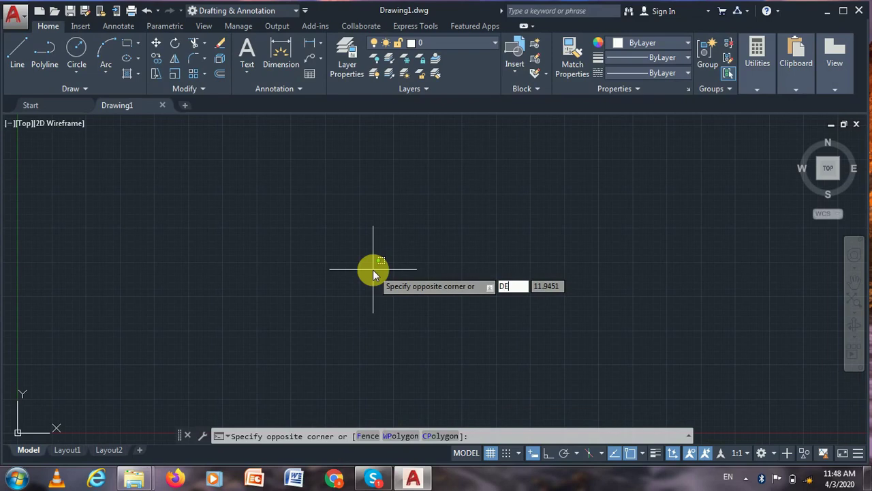
{"action": "key", "text": "Escape"}
{"action": "key", "text": "Escape"}
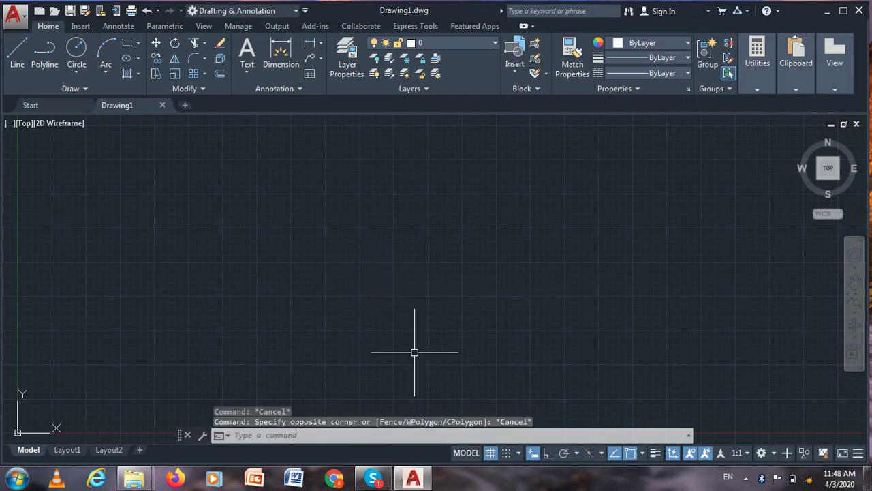
Step: Clear the stray command-line characters and switch Dynamic Input back on
{"action": "left_click", "coordinate": [533, 453]}
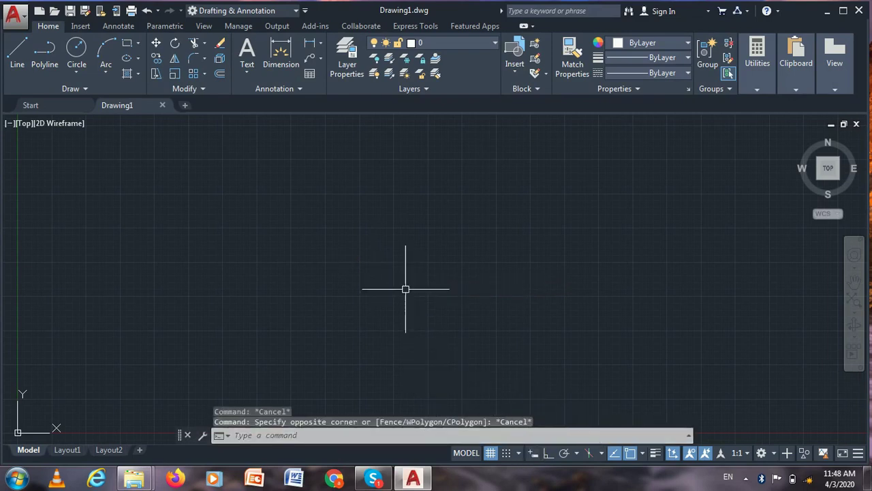
{"action": "type", "text": "FVFV"}
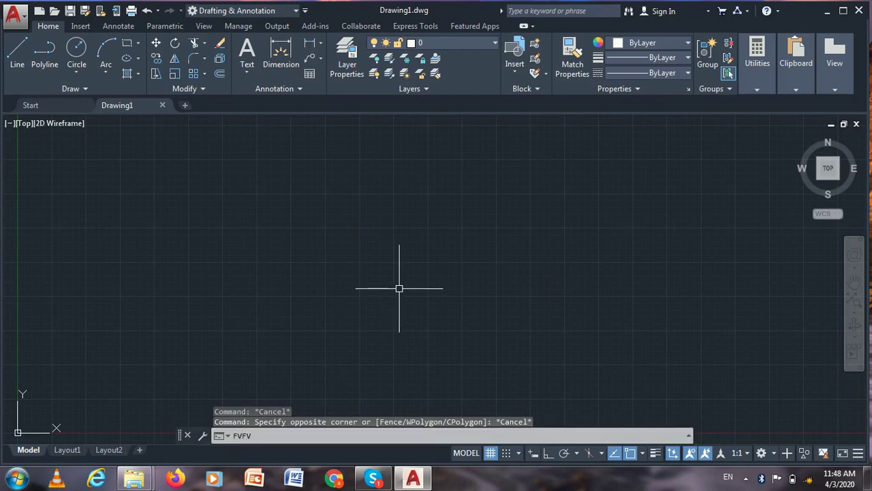
{"action": "left_click", "coordinate": [259, 434]}
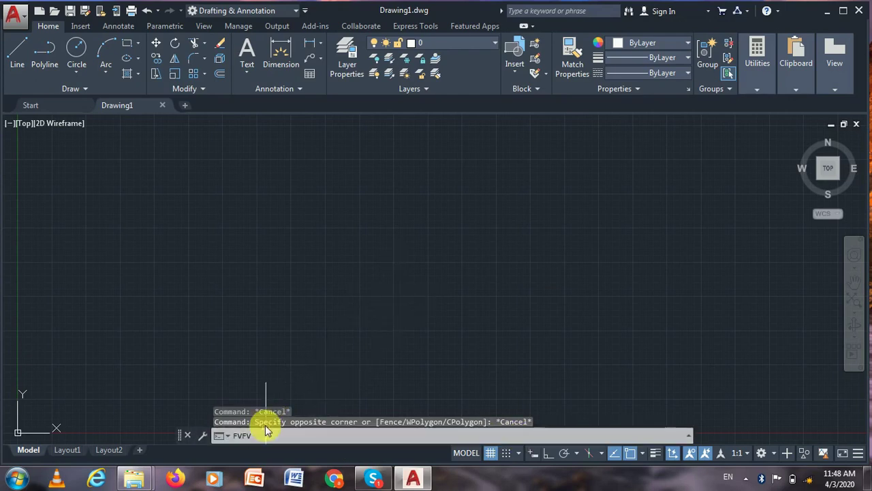
{"action": "key", "text": "BackSpace"}
{"action": "key", "text": "BackSpace"}
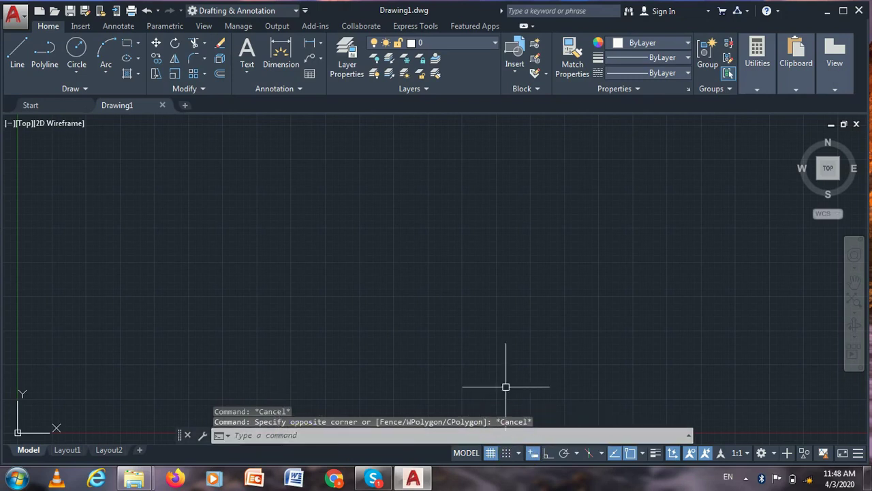
{"action": "left_click", "coordinate": [534, 454]}
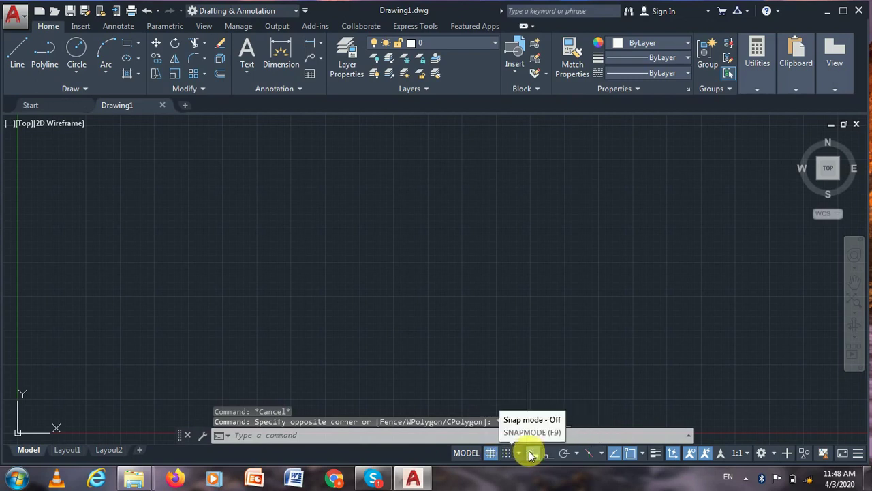
{"action": "left_click", "coordinate": [860, 456]}
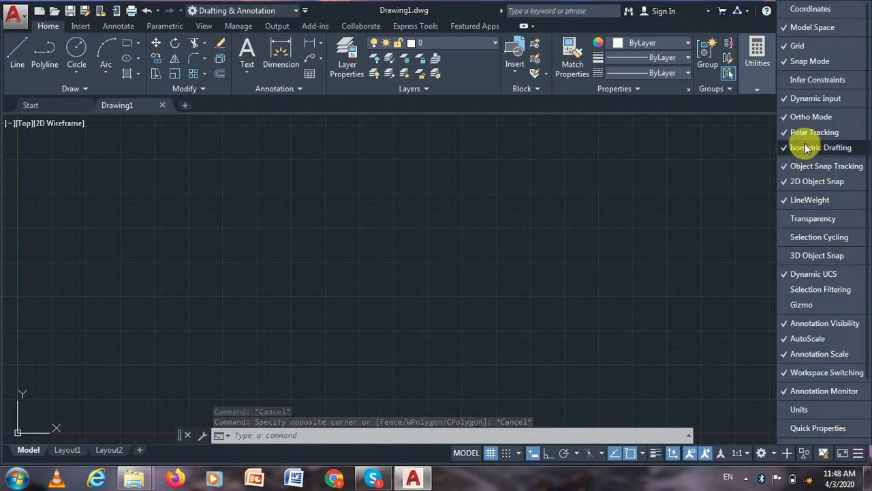
{"action": "left_click", "coordinate": [789, 101]}
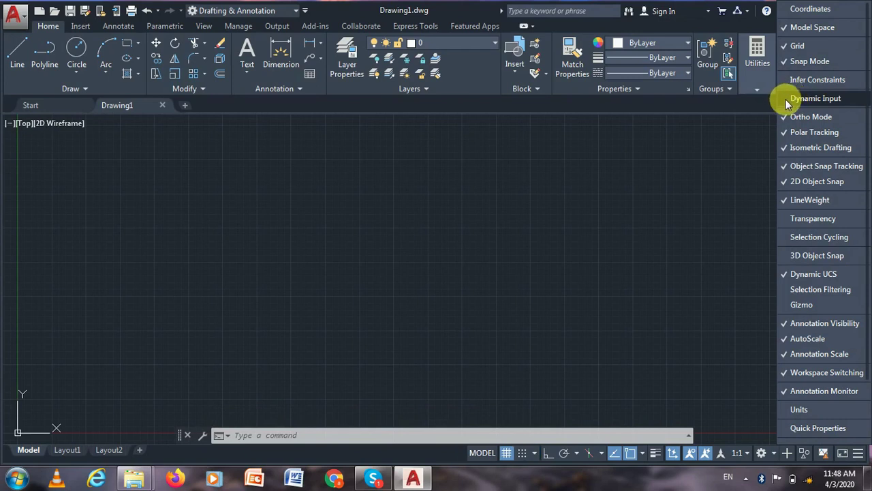
{"action": "left_click", "coordinate": [789, 101]}
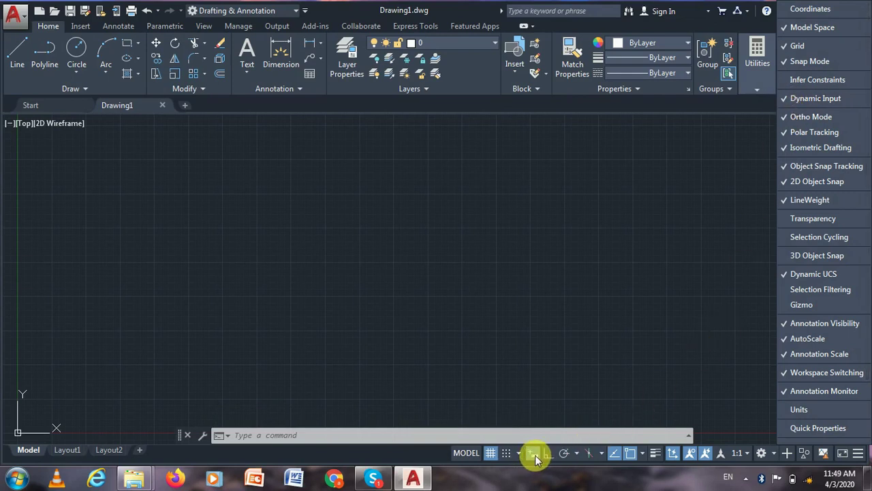
{"action": "left_click", "coordinate": [859, 455]}
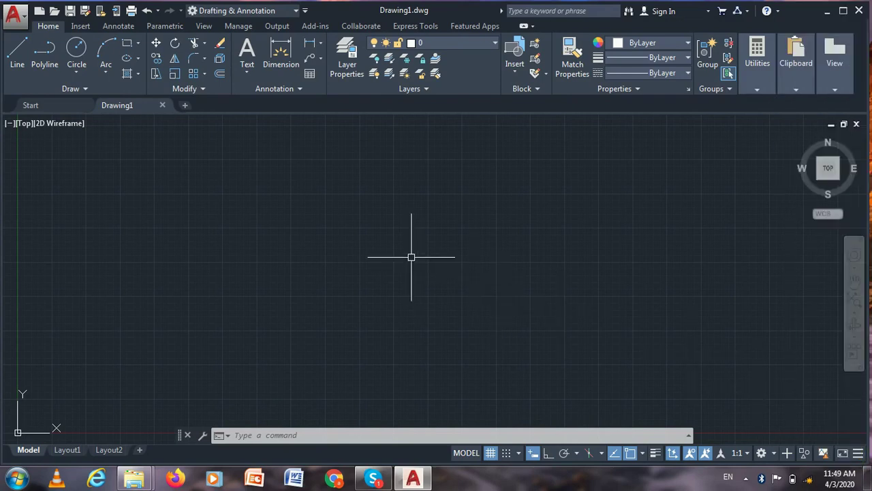
{"action": "right_click", "coordinate": [366, 228]}
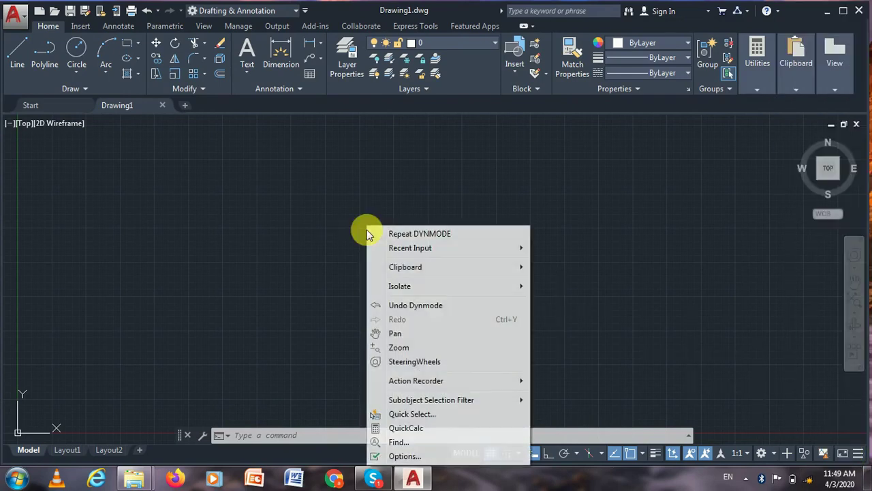
{"action": "left_click", "coordinate": [315, 234]}
{"action": "left_click", "coordinate": [316, 233]}
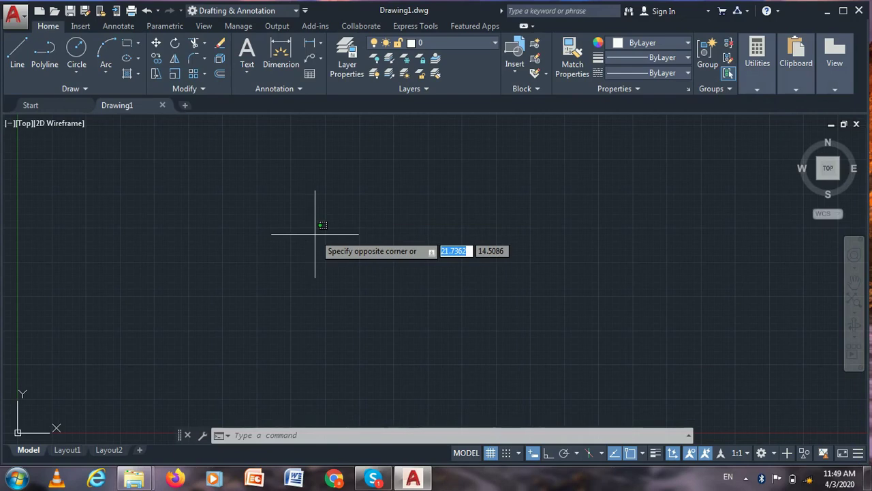
{"action": "key", "text": "Escape"}
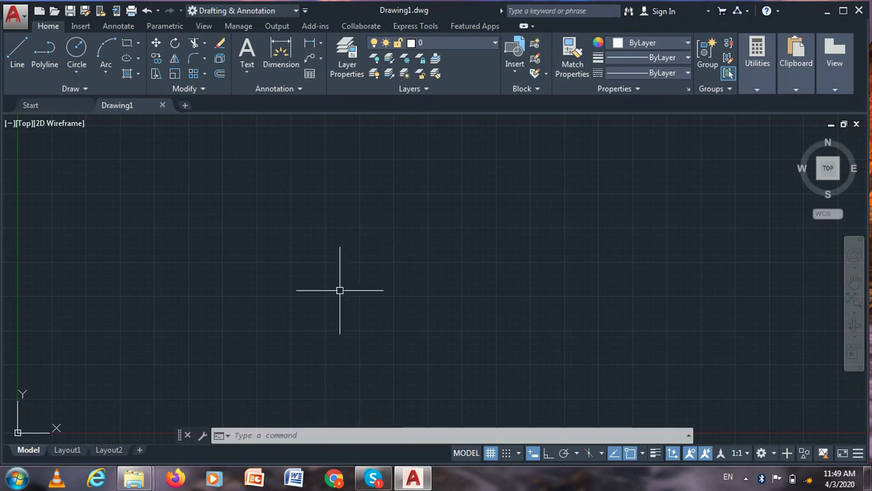
{"action": "type", "text": "DGF"}
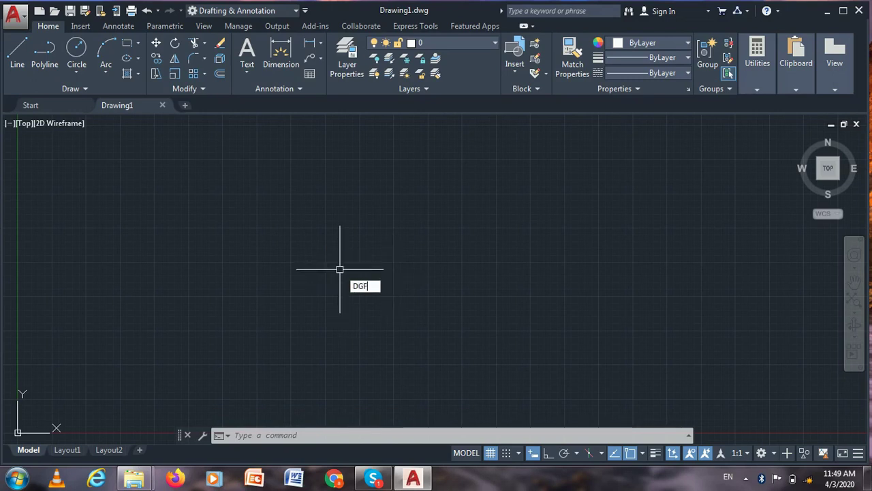
{"action": "type", "text": "SDG"}
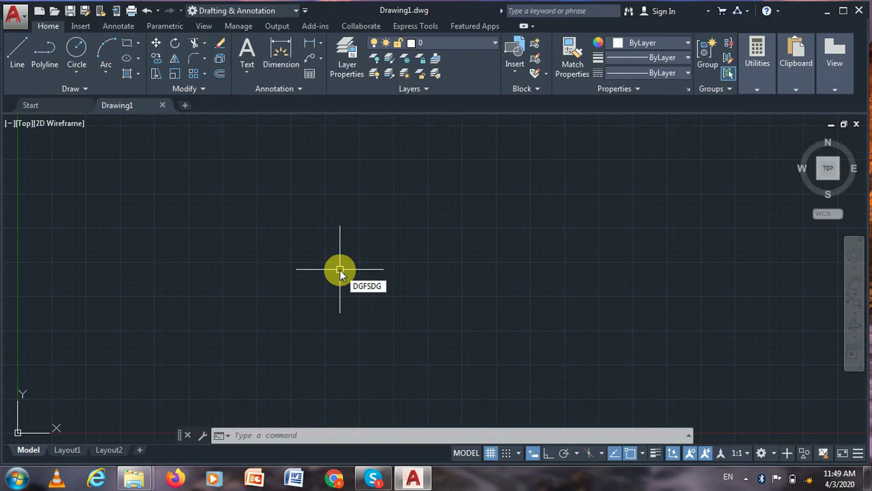
{"action": "key", "text": "BackSpace"}
{"action": "key", "text": "BackSpace"}
{"action": "key", "text": "BackSpace"}
{"action": "key", "text": "BackSpace"}
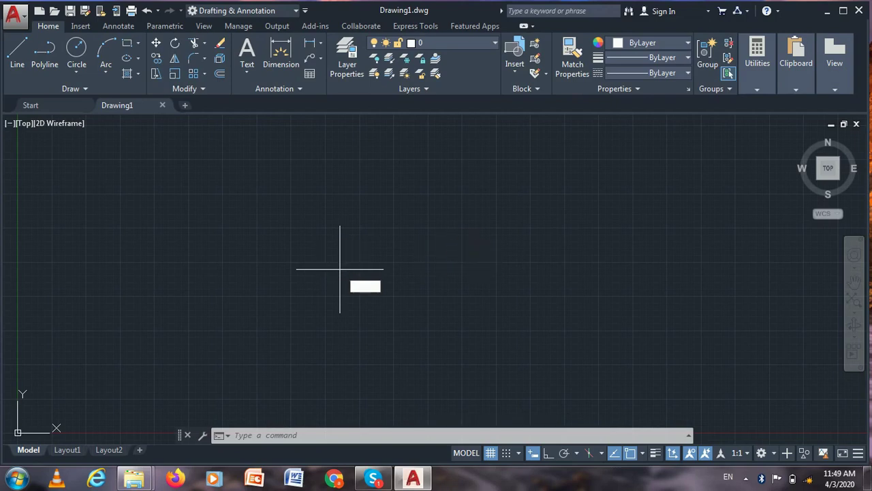
{"action": "left_click", "coordinate": [483, 259]}
{"action": "left_click", "coordinate": [349, 251]}
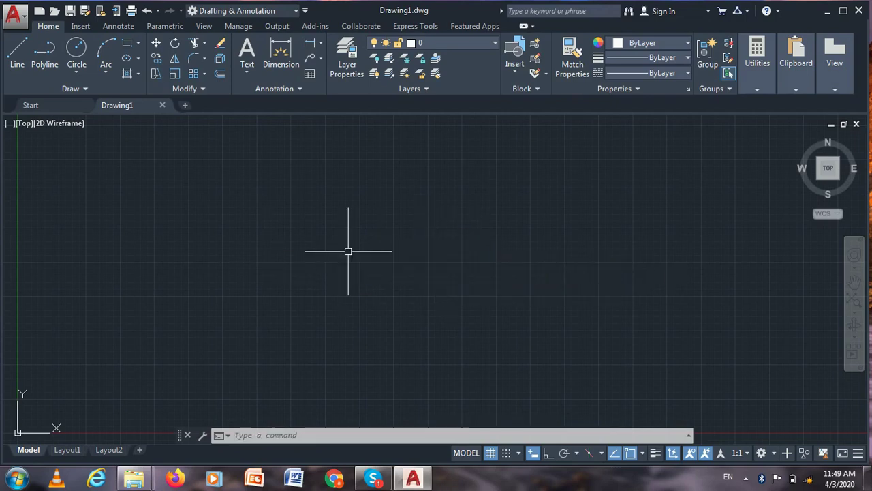
{"action": "key", "text": "Escape"}
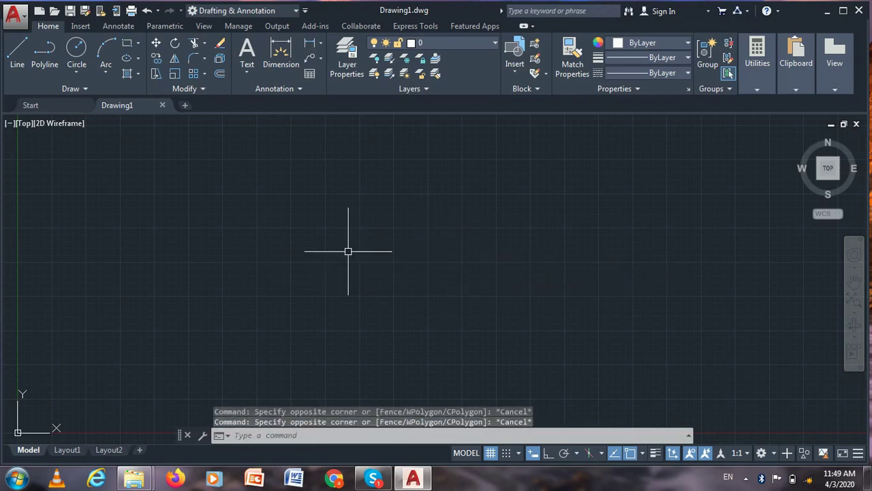
{"action": "key", "text": "F12"}
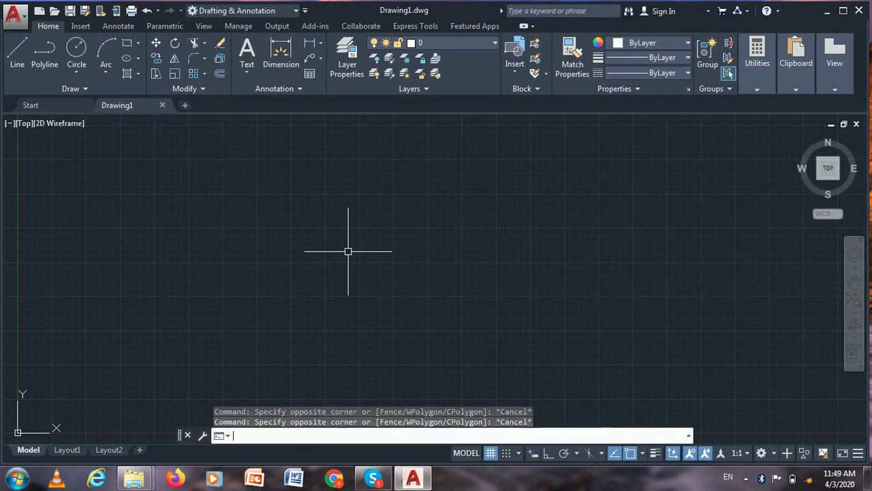
{"action": "type", "text": "DHFDHVDV"}
{"action": "key", "text": "BackSpace"}
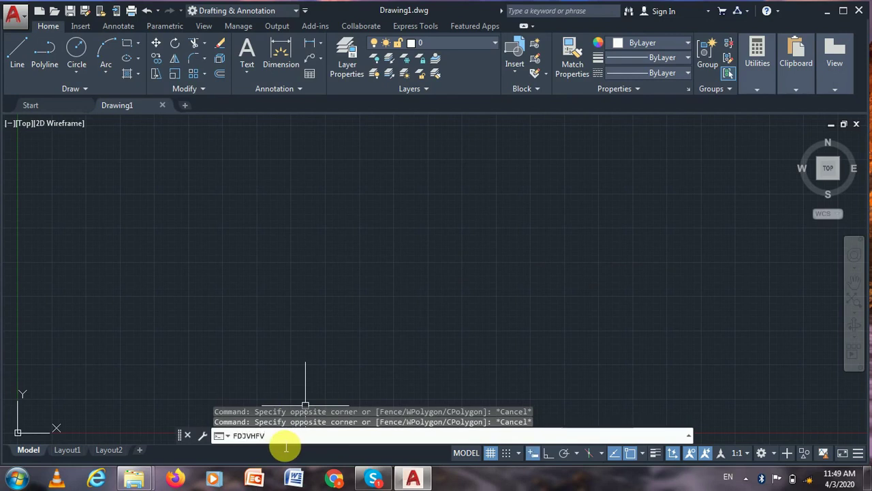
{"action": "left_click", "coordinate": [346, 193]}
{"action": "left_click", "coordinate": [331, 260]}
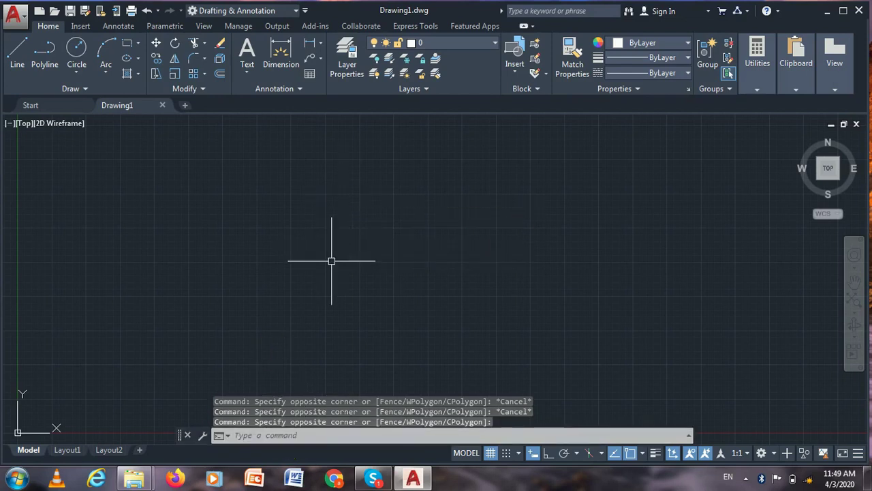
{"action": "type", "text": "FDHVG"}
{"action": "left_click", "coordinate": [331, 261]}
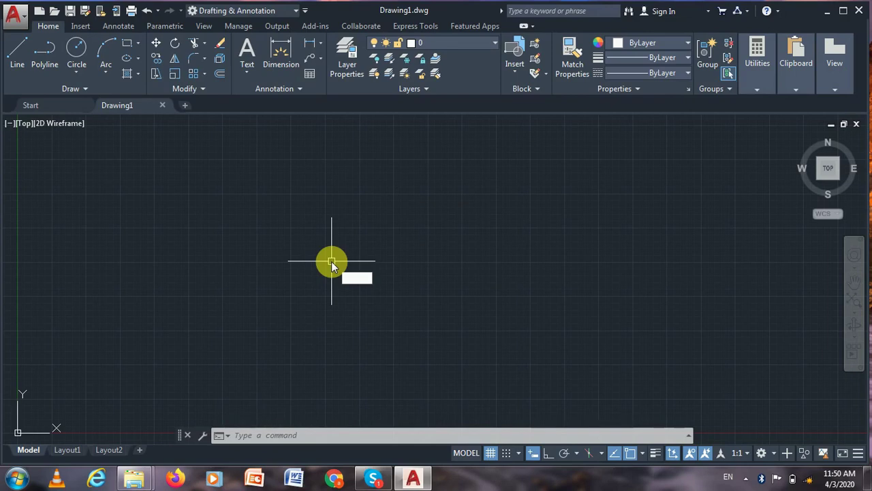
{"action": "key", "text": "Escape"}
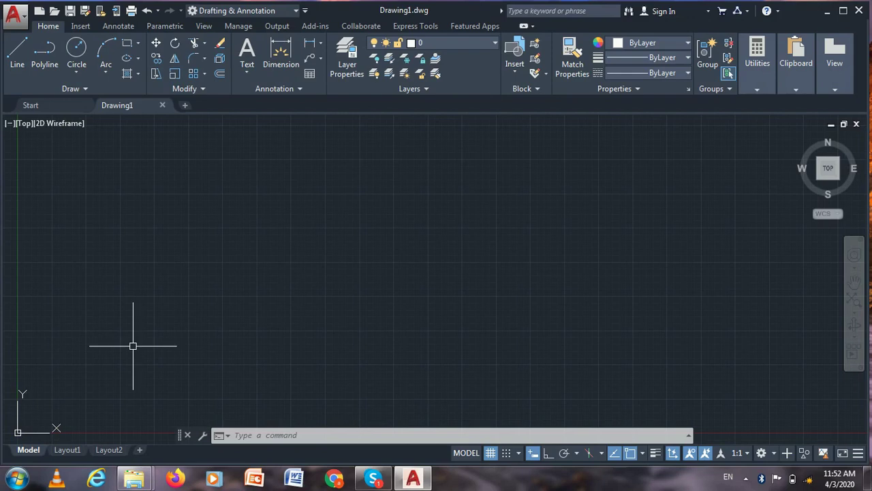
{"action": "type", "text": "UCD"}
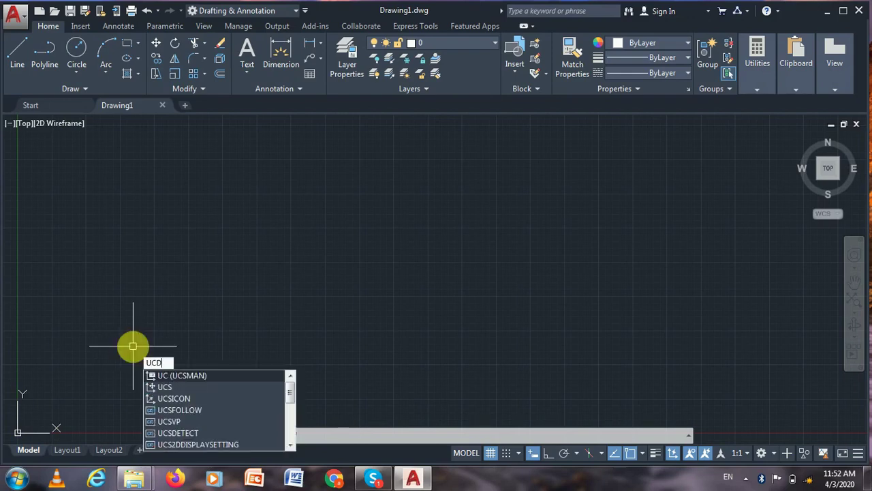
{"action": "key", "text": "BackSpace"}
{"action": "left_click", "coordinate": [161, 399]}
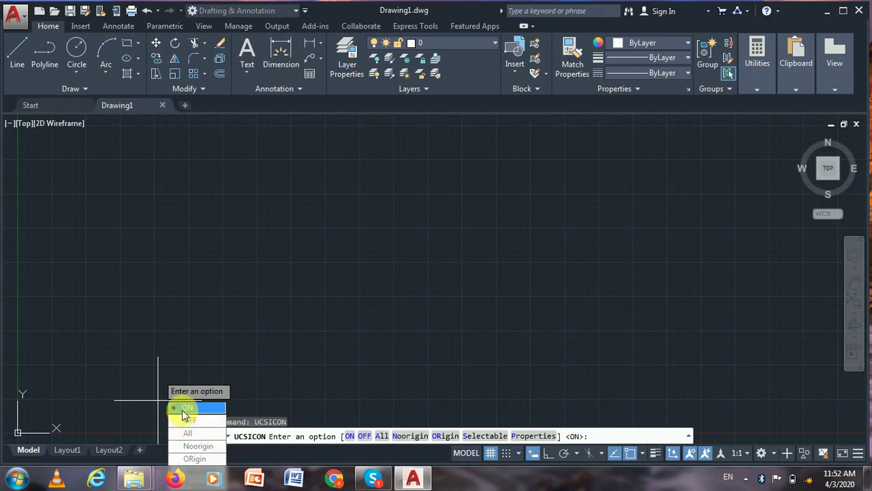
{"action": "left_click", "coordinate": [187, 420]}
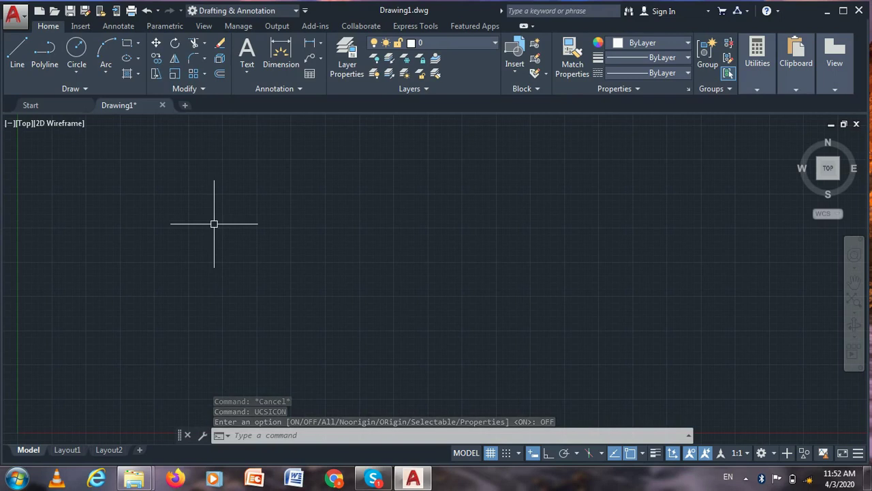
{"action": "type", "text": "UCSICON"}
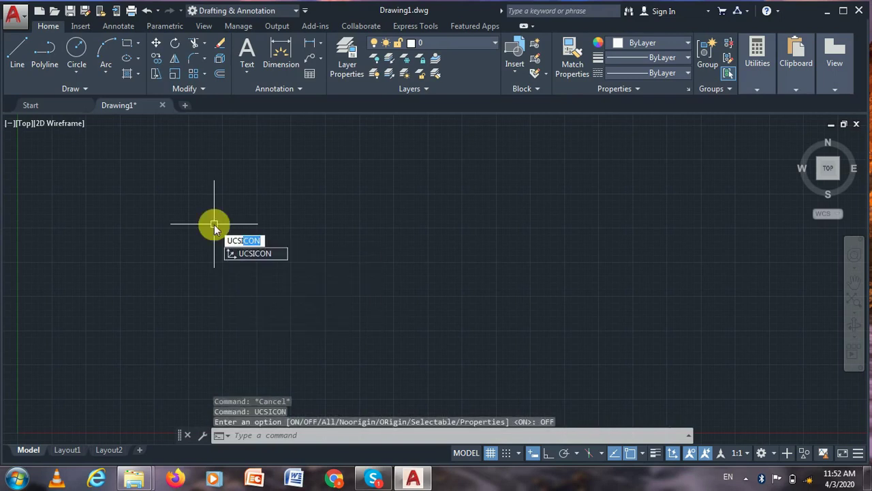
{"action": "left_click", "coordinate": [244, 253]}
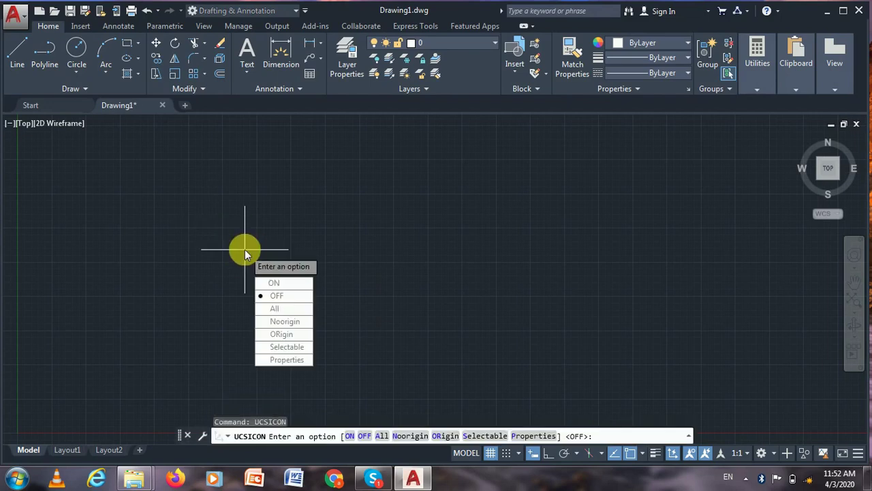
{"action": "left_click", "coordinate": [269, 285]}
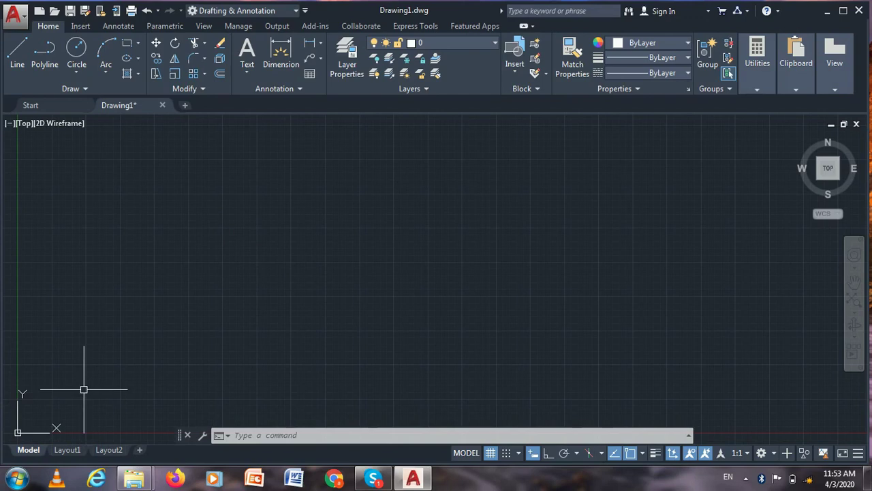
{"action": "right_click", "coordinate": [206, 246]}
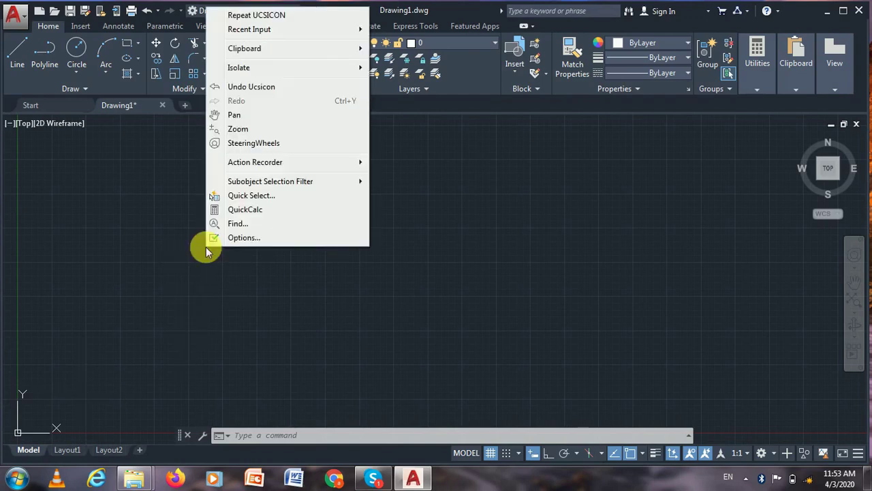
{"action": "left_click", "coordinate": [208, 308]}
{"action": "left_click", "coordinate": [203, 277]}
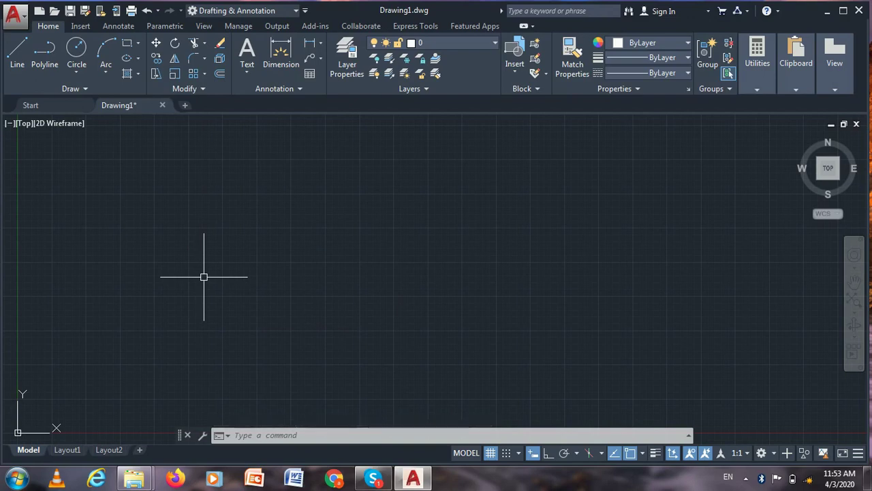
{"action": "type", "text": "UCS"}
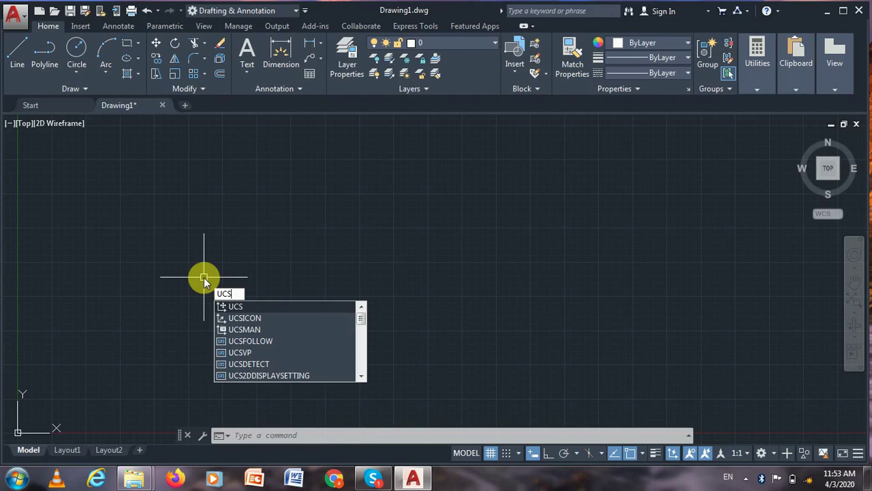
{"action": "key", "text": "Down"}
{"action": "key", "text": "Return"}
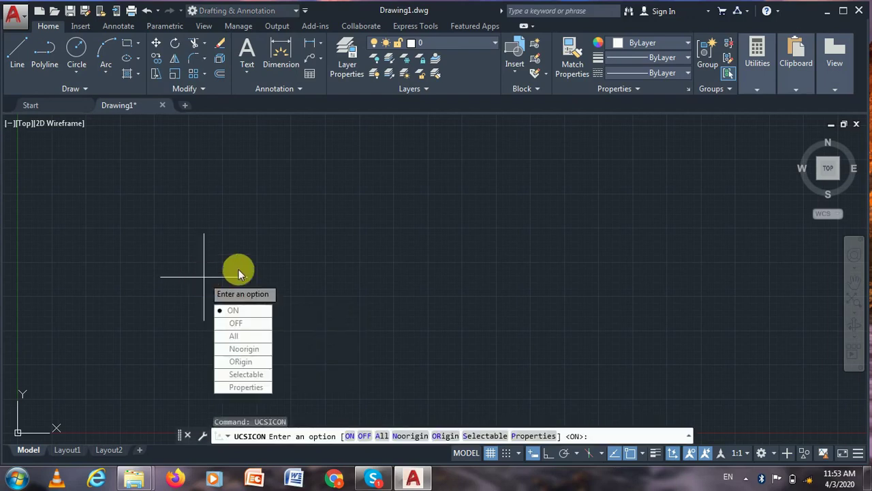
{"action": "left_click", "coordinate": [229, 324]}
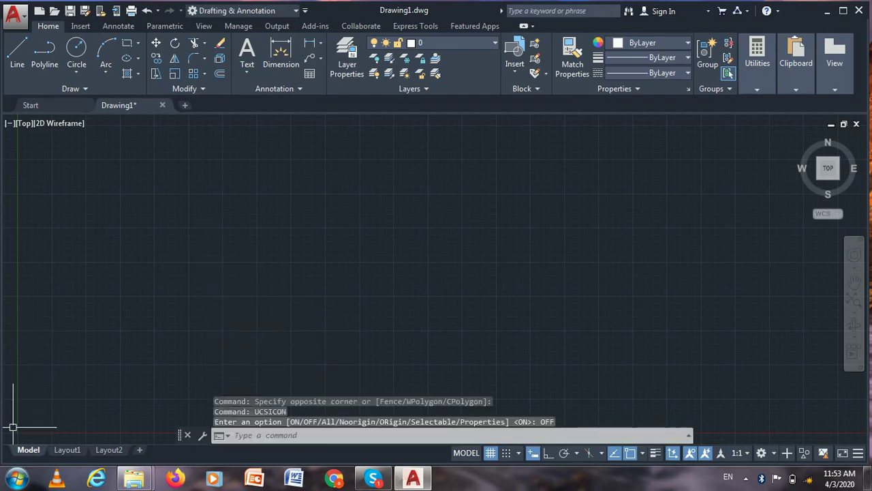
{"action": "type", "text": "UCS"}
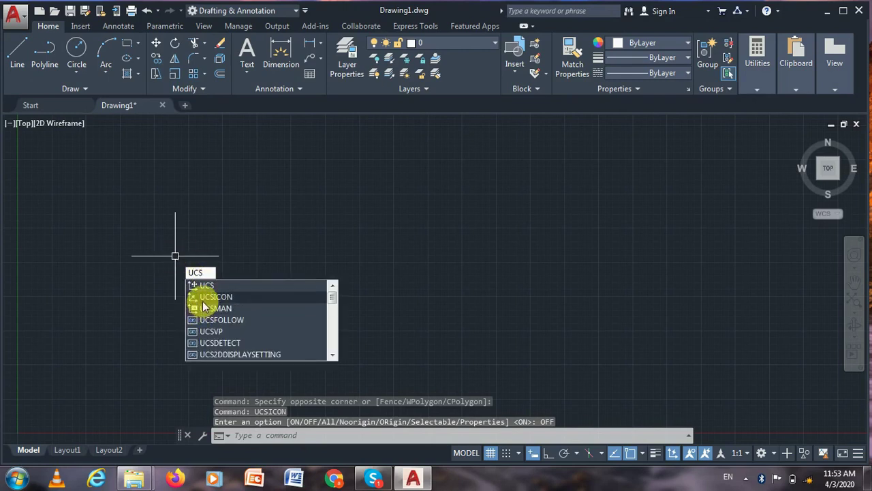
{"action": "left_click", "coordinate": [203, 298]}
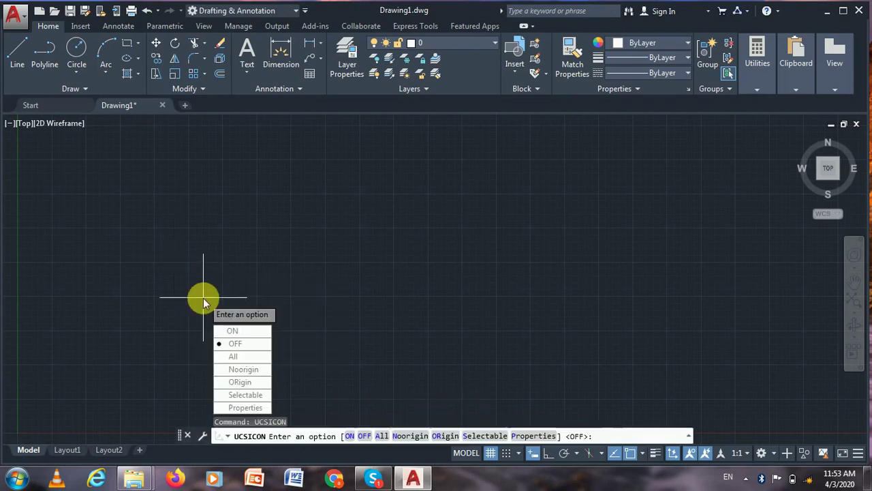
{"action": "left_click", "coordinate": [232, 331]}
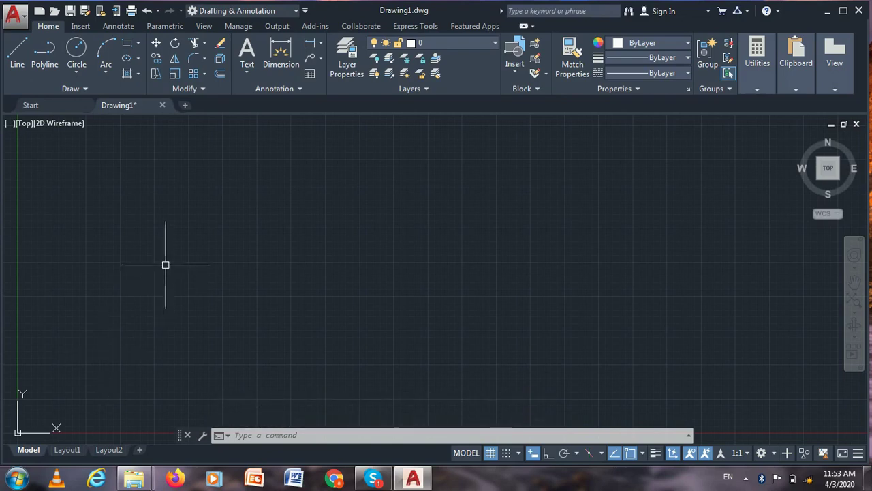
{"action": "type", "text": "ucs"}
Step: Run UCS and choose the World option to reset the coordinate system
{"action": "key", "text": "Escape"}
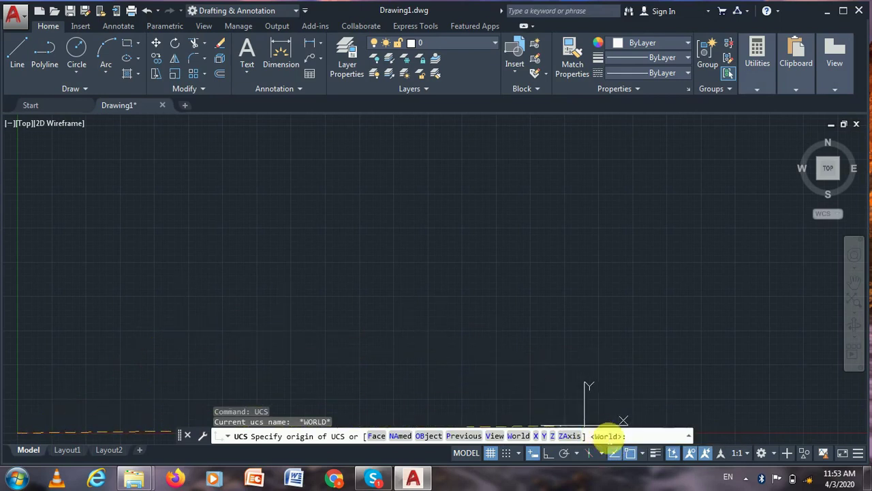
{"action": "left_click", "coordinate": [518, 436]}
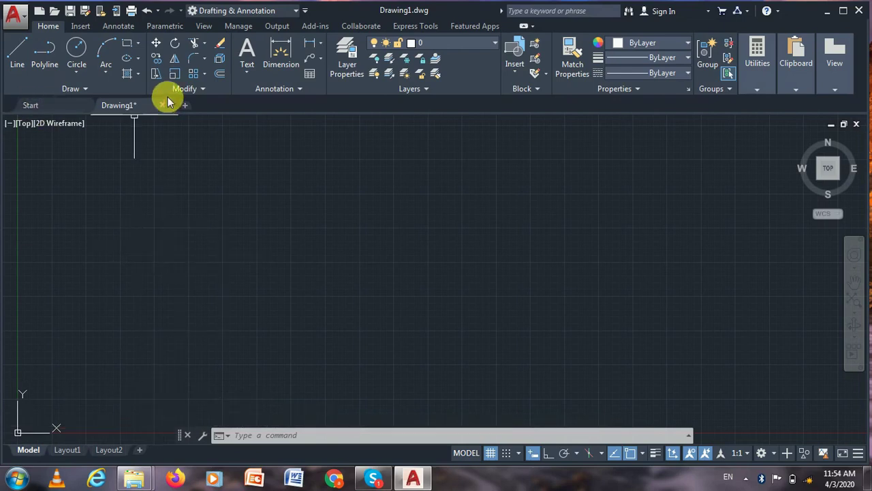
Step: Draw a triangle with the Line tool: lower-left corner, apex, lower-right corner, back to start
{"action": "left_click", "coordinate": [139, 46]}
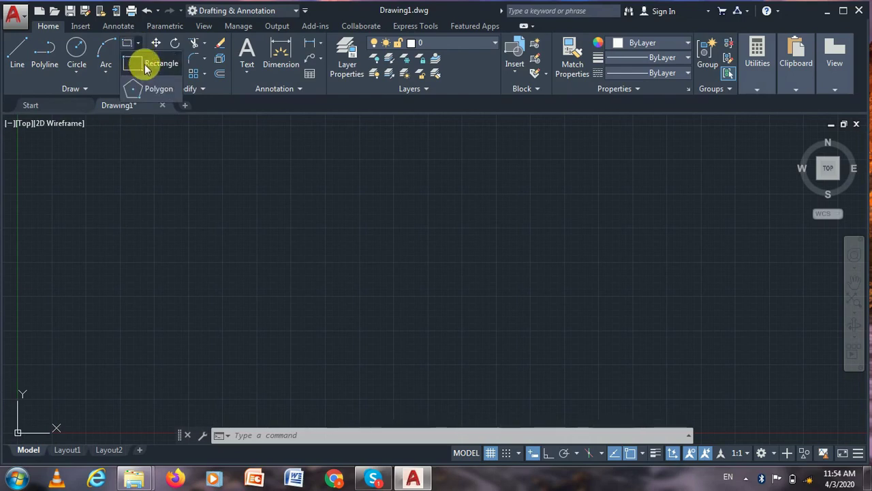
{"action": "left_click", "coordinate": [143, 68]}
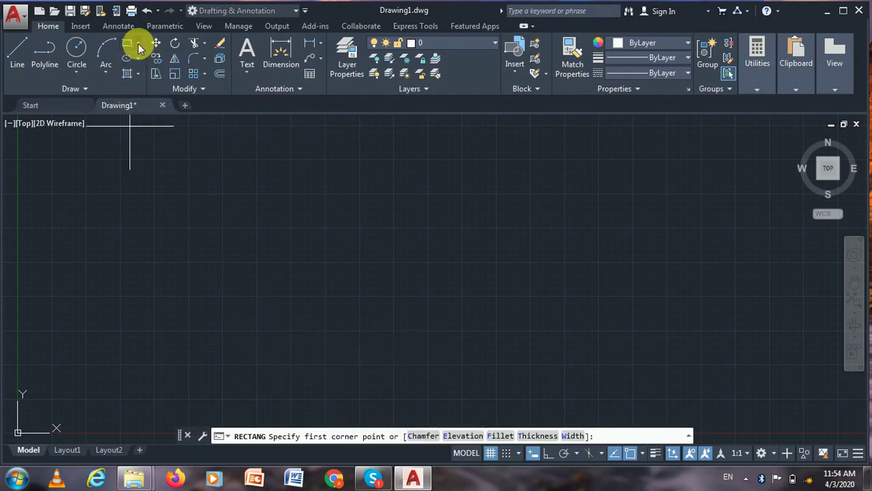
{"action": "left_click", "coordinate": [16, 53]}
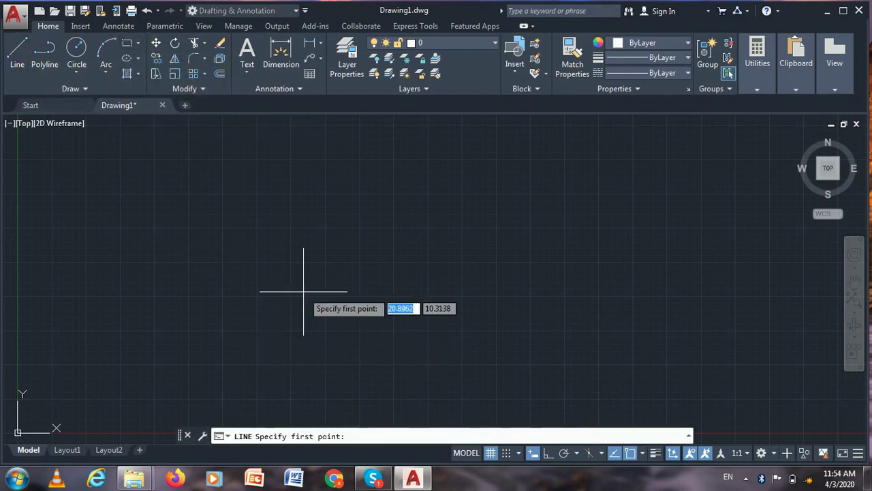
{"action": "left_click", "coordinate": [230, 359]}
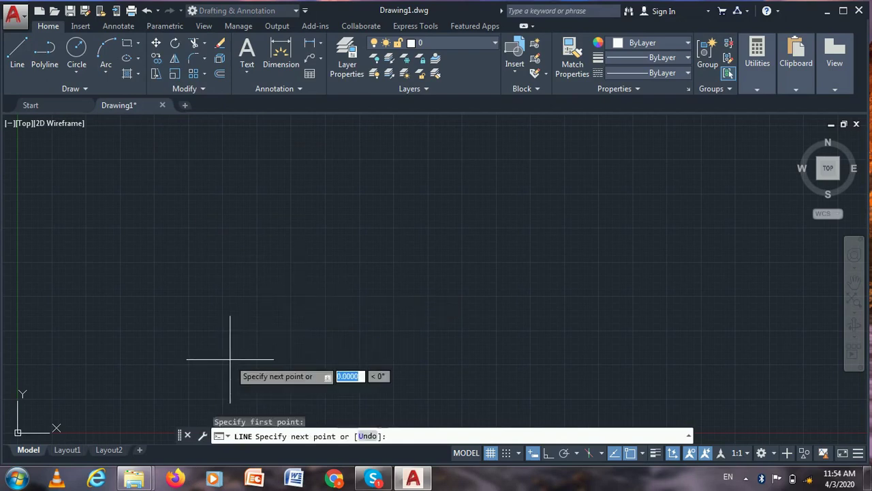
{"action": "left_click", "coordinate": [319, 210]}
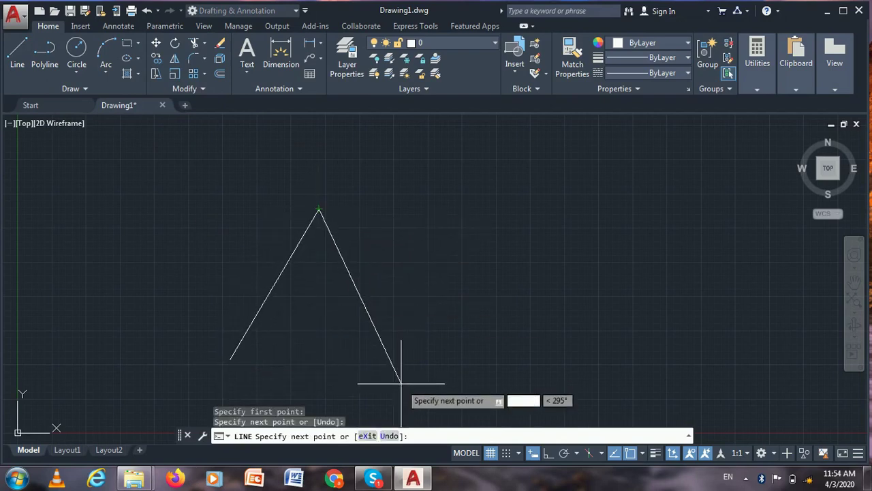
{"action": "left_click", "coordinate": [390, 363]}
{"action": "left_click", "coordinate": [231, 359]}
{"action": "key", "text": "Escape"}
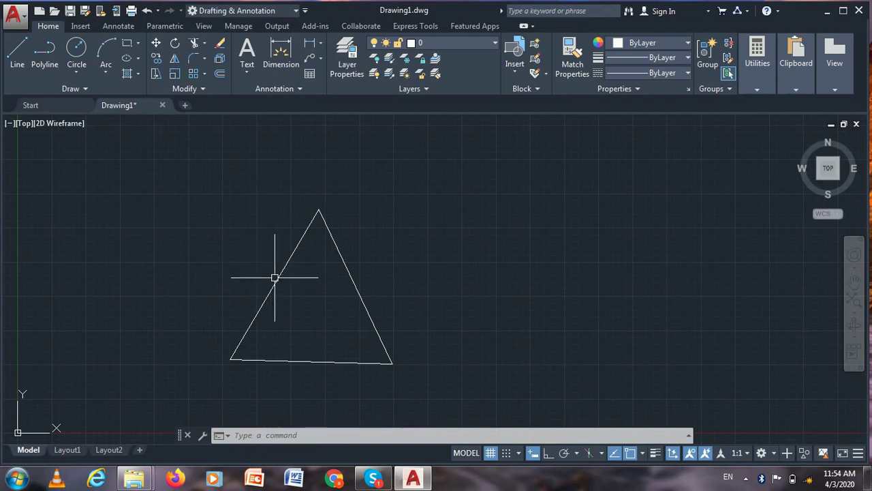
Step: Start another line on the triangle's left side, then cancel it
{"action": "left_click", "coordinate": [17, 54]}
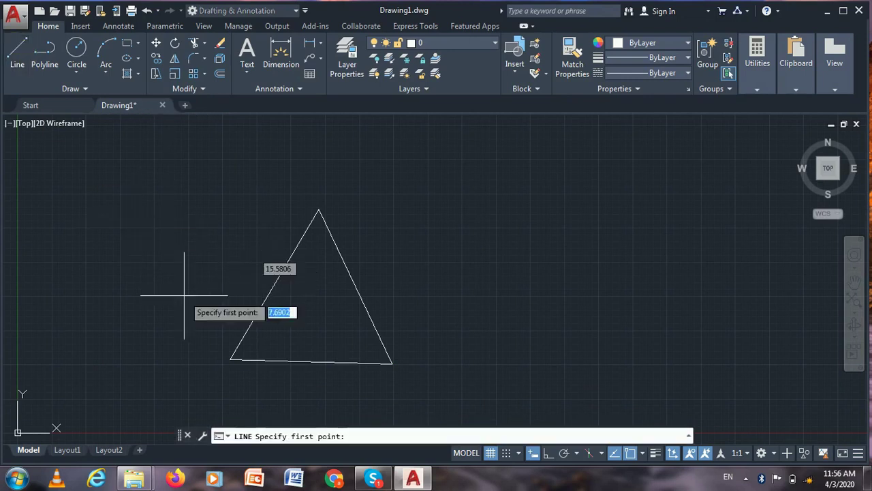
{"action": "left_click", "coordinate": [274, 285]}
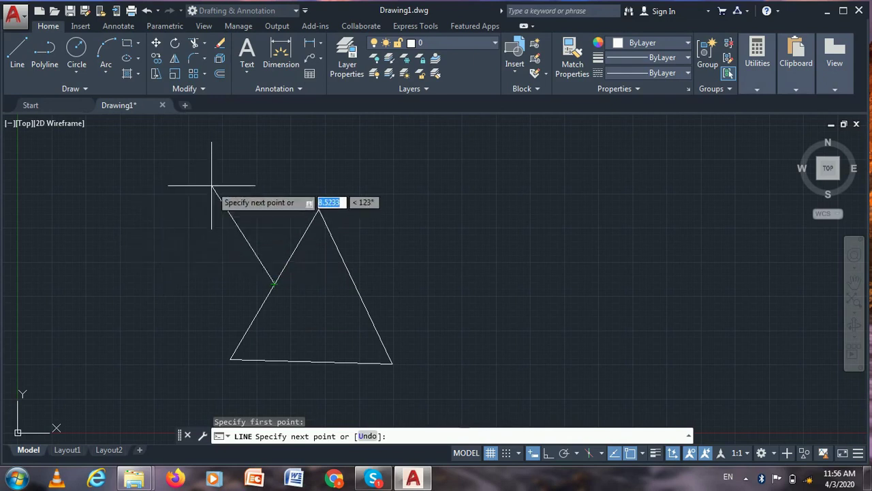
{"action": "key", "text": "Escape"}
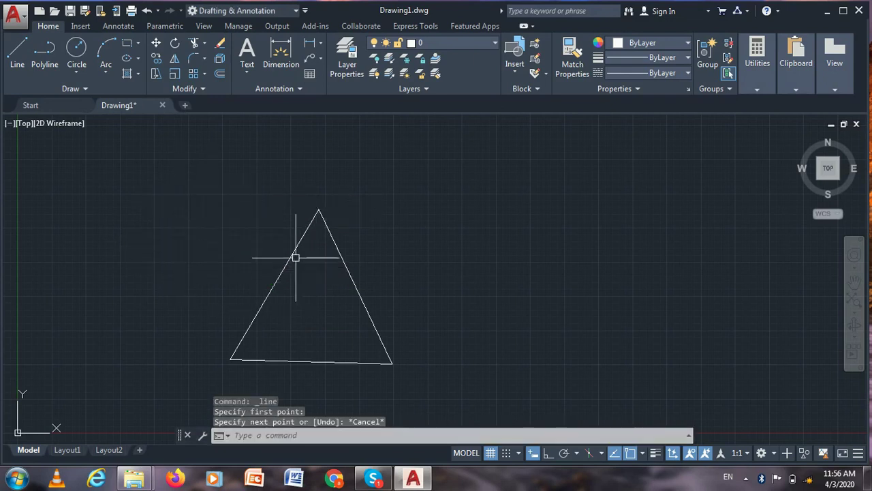
Step: Select all three triangle edges and rotate them about the lower-left vertex so it points right
{"action": "left_click", "coordinate": [293, 253]}
{"action": "left_click", "coordinate": [337, 261]}
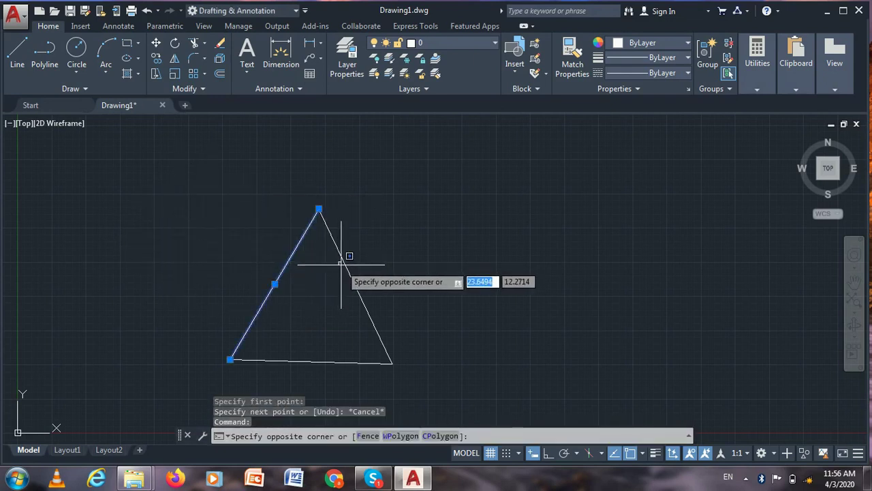
{"action": "left_click", "coordinate": [343, 265]}
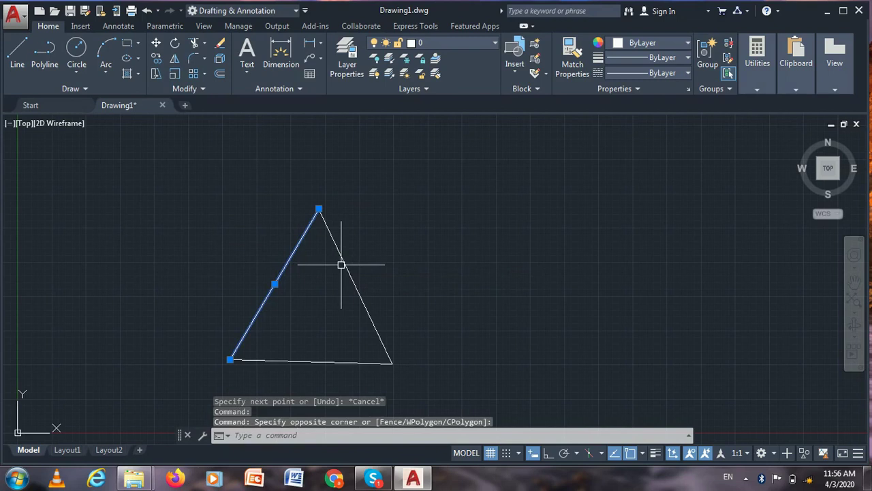
{"action": "left_click", "coordinate": [337, 362]}
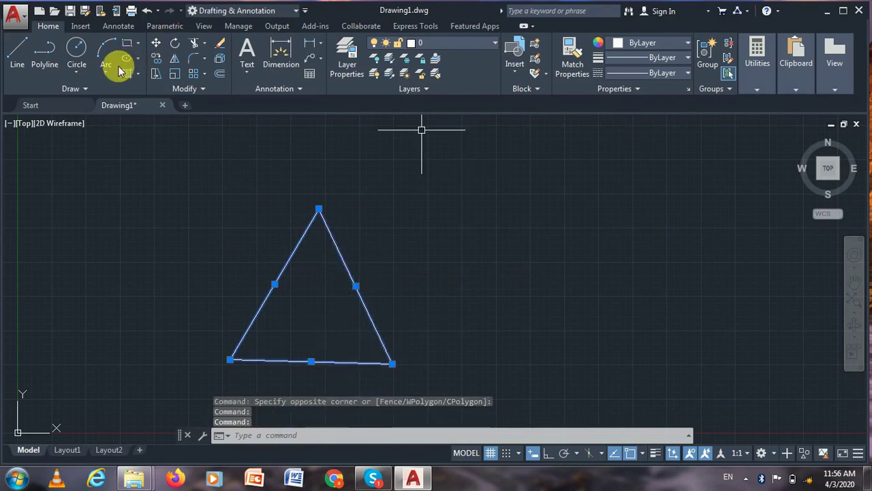
{"action": "left_click", "coordinate": [174, 43]}
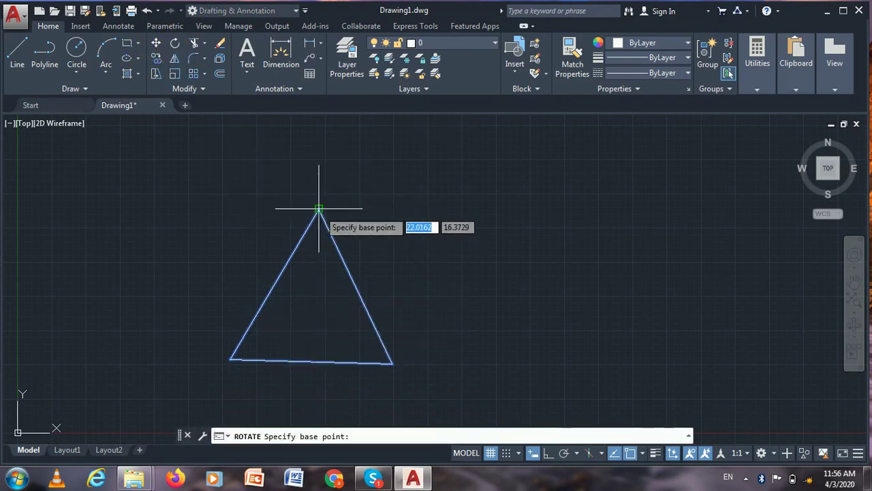
{"action": "left_click", "coordinate": [232, 359]}
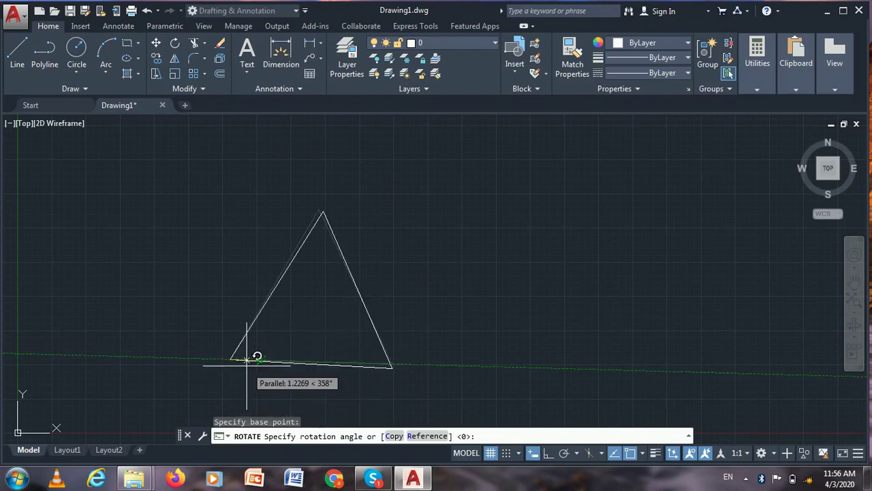
{"action": "left_click", "coordinate": [248, 370]}
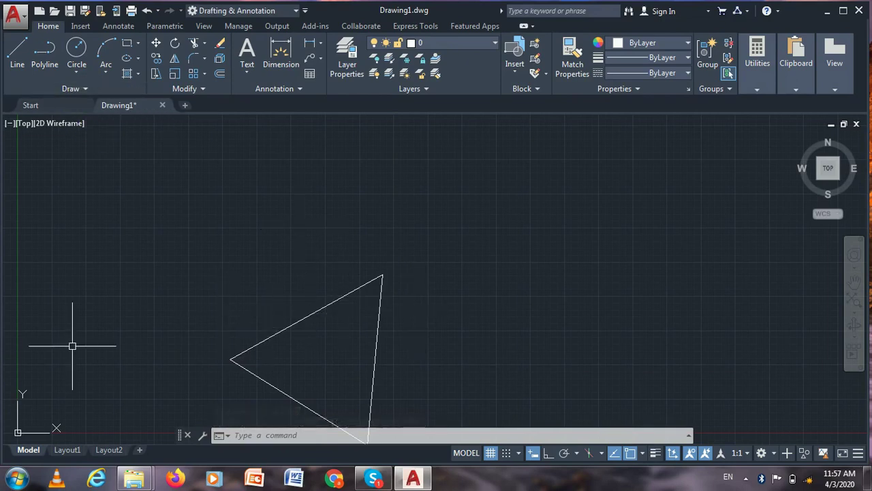
Step: Begin a UCS at the triangle's corner, then abandon that attempt
{"action": "type", "text": "UCS"}
{"action": "key", "text": "Return"}
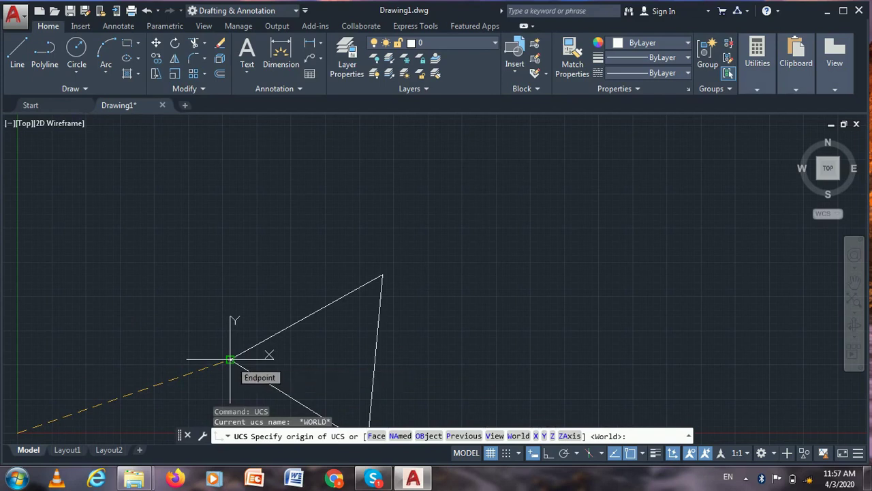
{"action": "left_click", "coordinate": [230, 359]}
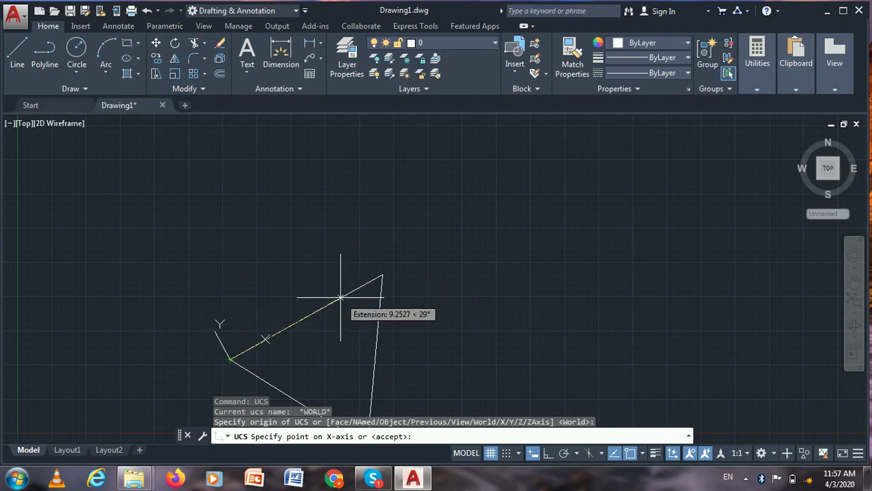
{"action": "left_click", "coordinate": [341, 297]}
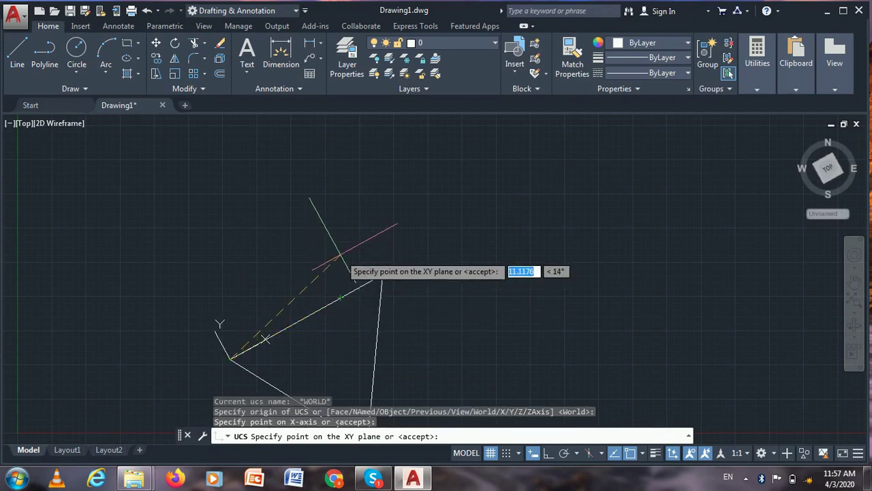
{"action": "key", "text": "Escape"}
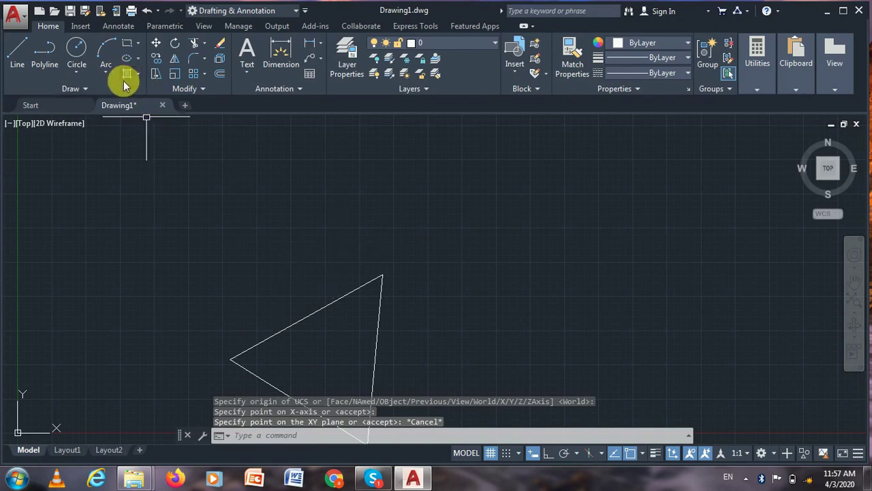
Step: Define a new UCS with origin at the triangle's left corner and X-axis along its upper edge
{"action": "type", "text": "U"}
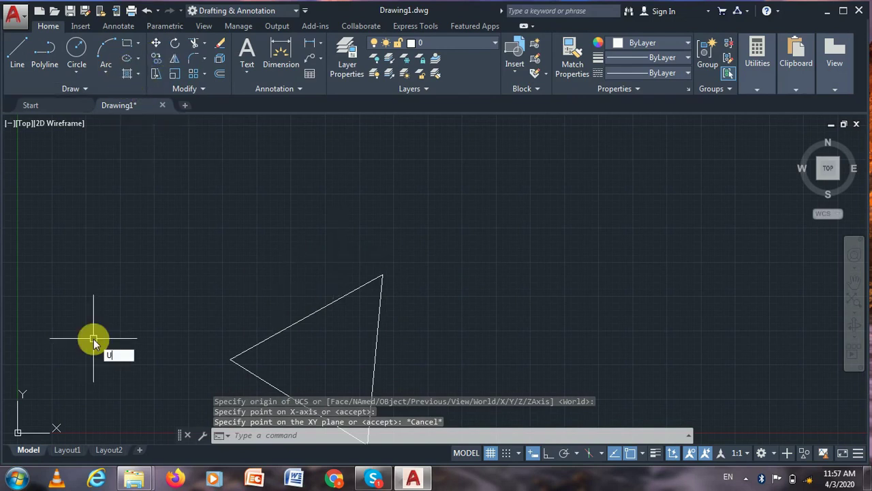
{"action": "type", "text": "CS"}
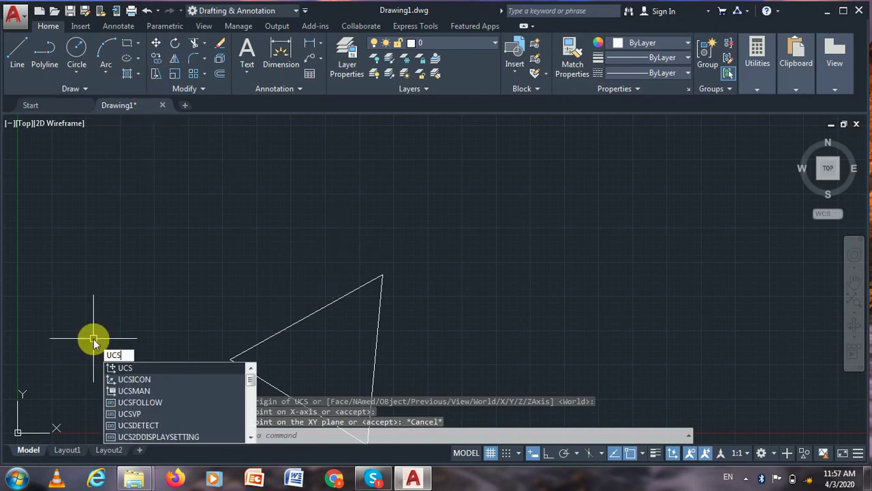
{"action": "key", "text": "Return"}
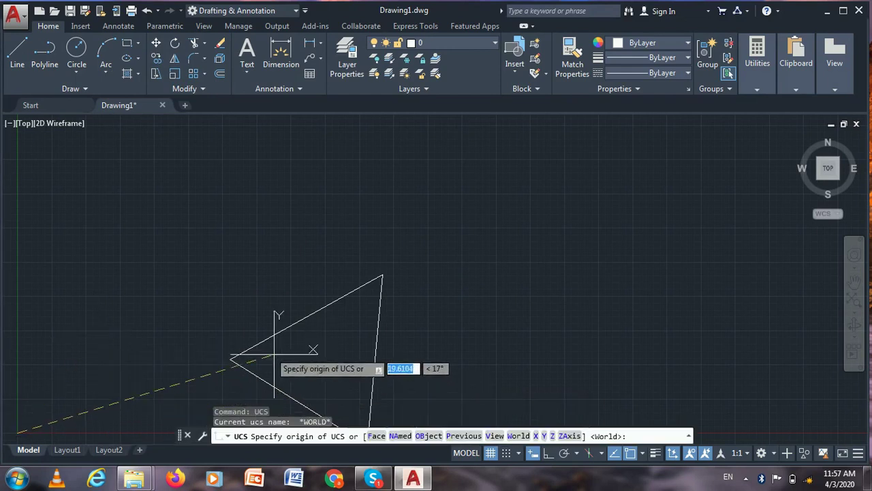
{"action": "left_click", "coordinate": [232, 359]}
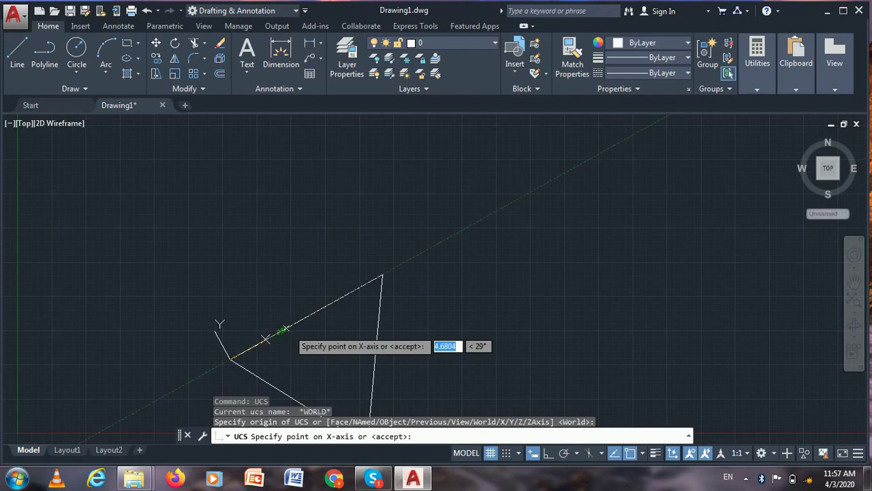
{"action": "left_click", "coordinate": [284, 331]}
{"action": "left_click", "coordinate": [292, 300]}
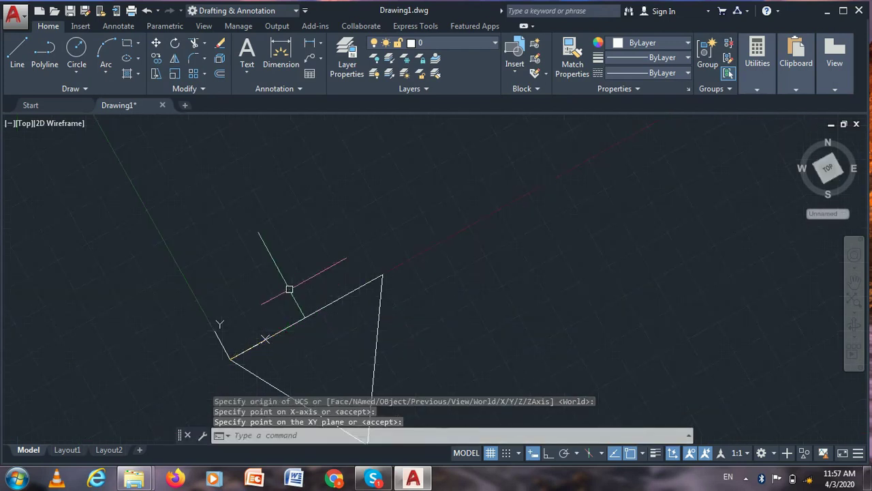
{"action": "key", "text": "Escape"}
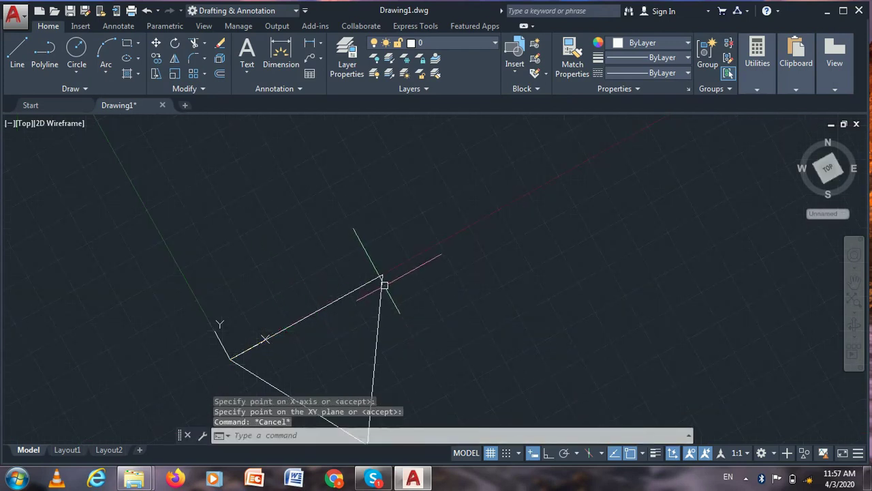
{"action": "scroll", "coordinate": [390, 257], "scroll_direction": "down", "scroll_amount": 2}
{"action": "scroll", "coordinate": [387, 255], "scroll_direction": "down", "scroll_amount": 2}
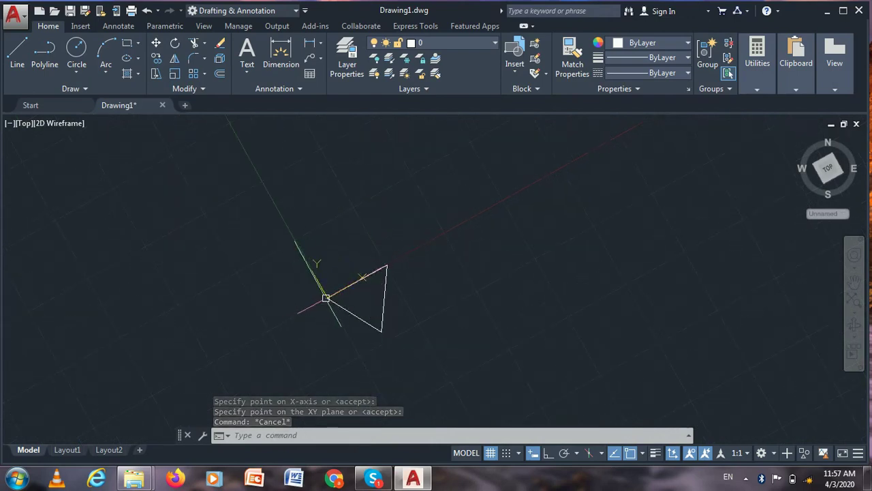
{"action": "middle_click_drag", "start_coordinate": [383, 271], "coordinate": [368, 272], "text": "shift"}
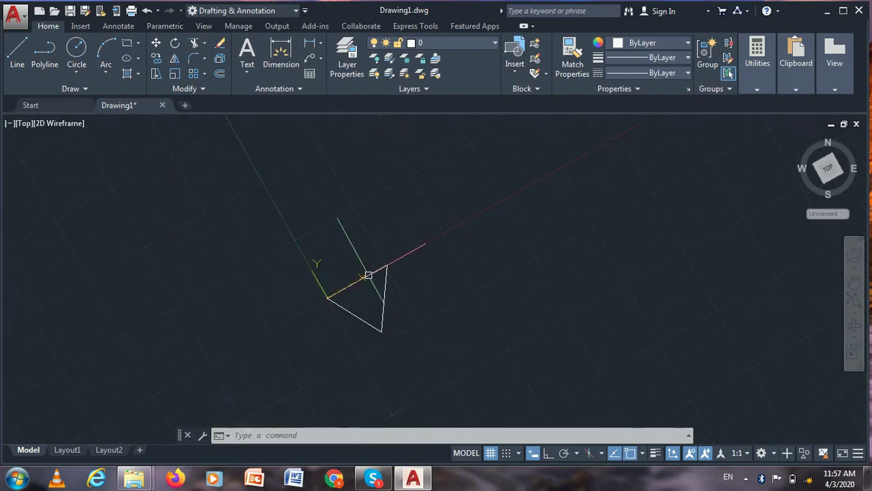
{"action": "scroll", "coordinate": [368, 272], "scroll_direction": "up", "scroll_amount": 2}
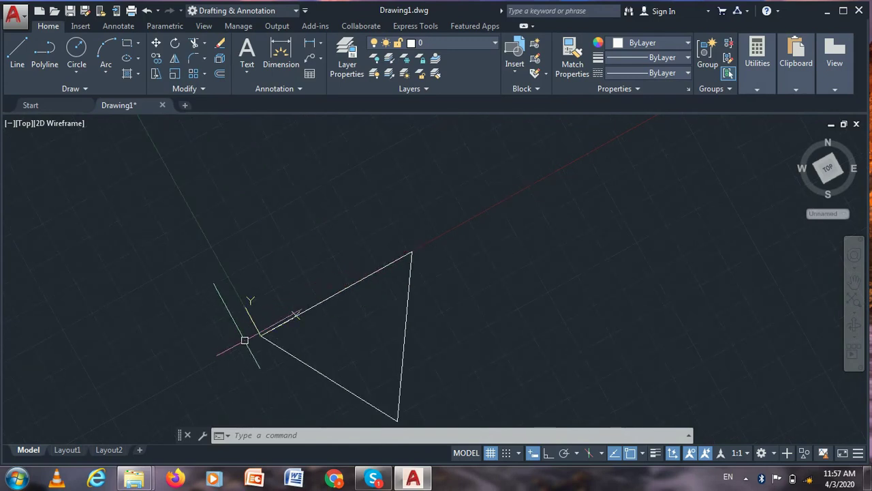
Step: Draw a short line with Ortho on, rising perpendicular from the triangle's upper-left edge
{"action": "left_click", "coordinate": [21, 63]}
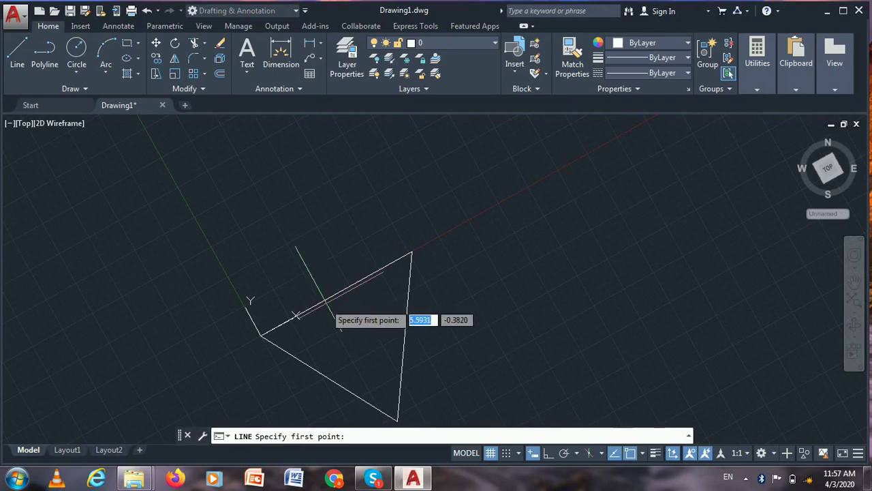
{"action": "left_click", "coordinate": [336, 295]}
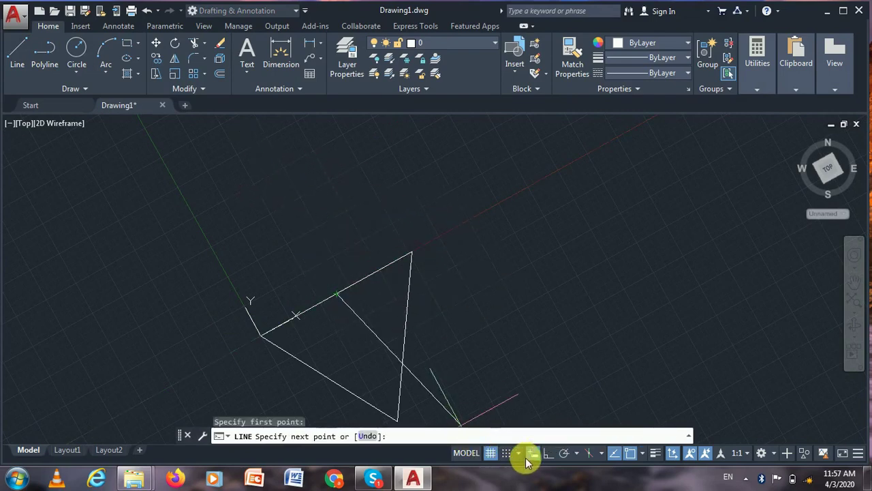
{"action": "left_click", "coordinate": [549, 452]}
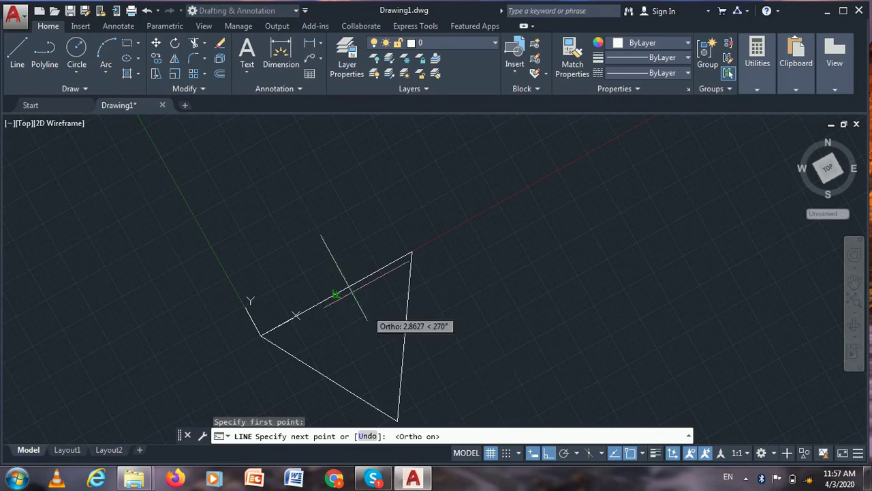
{"action": "left_click", "coordinate": [287, 205]}
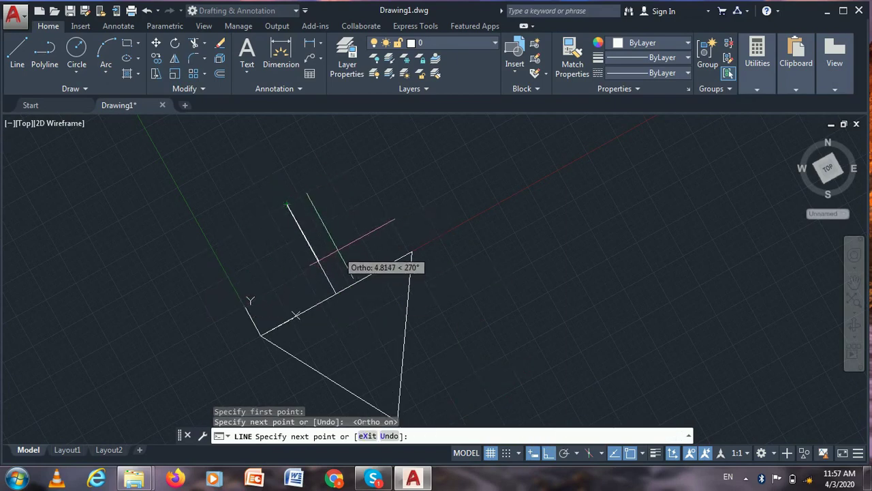
{"action": "key", "text": "Escape"}
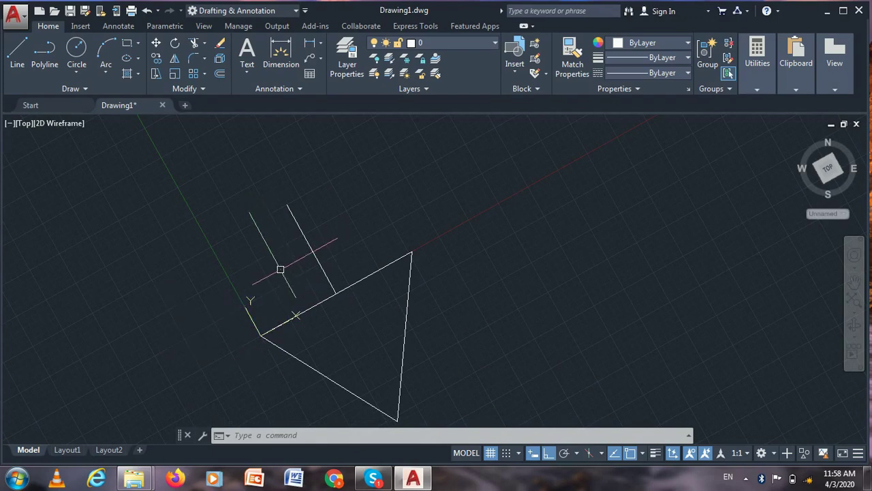
{"action": "type", "text": "UCS"}
Step: Reset the UCS to World so the grid is square to the screen
{"action": "key", "text": "Return"}
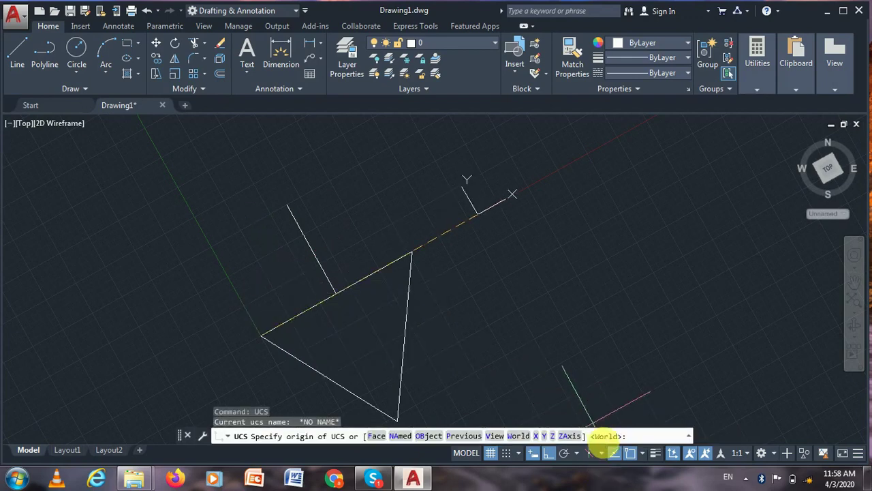
{"action": "left_click", "coordinate": [518, 436]}
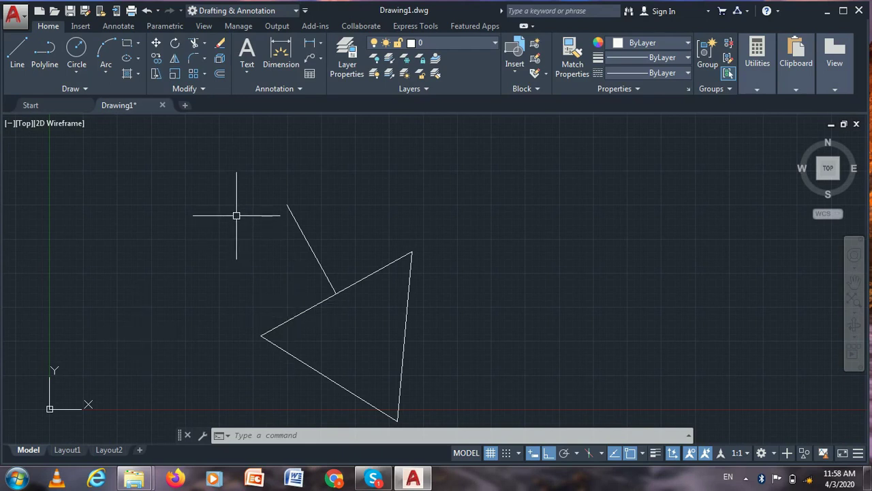
{"action": "key", "text": "Escape"}
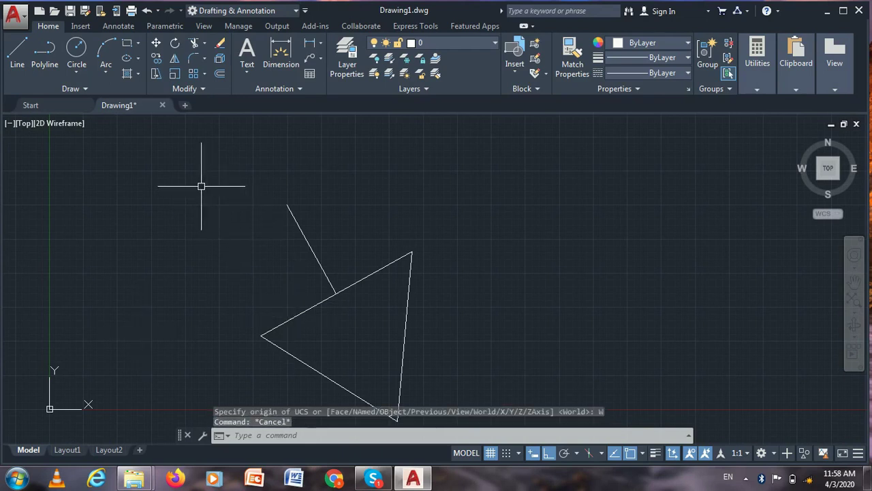
{"action": "left_click", "coordinate": [186, 180]}
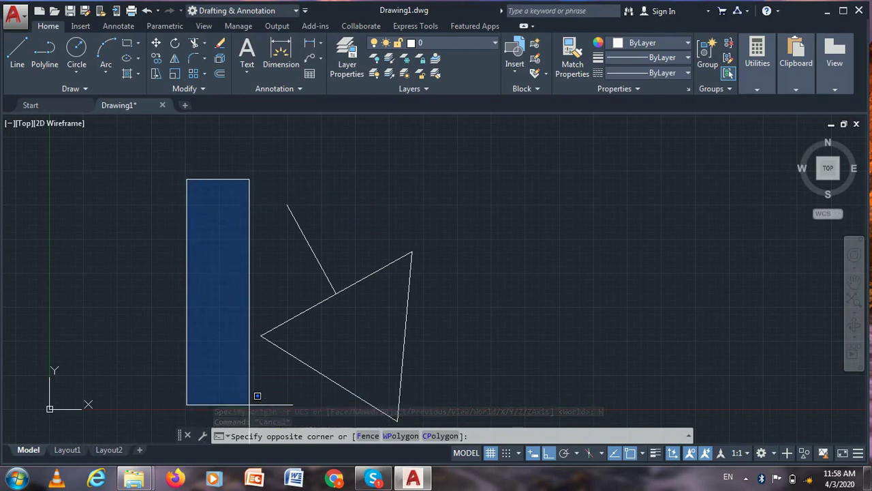
{"action": "left_click", "coordinate": [475, 422]}
{"action": "key", "text": "Escape"}
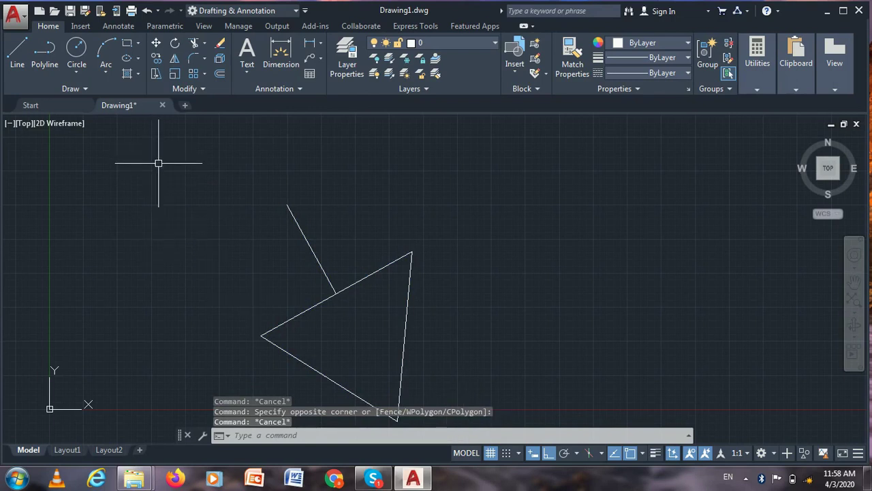
{"action": "left_click", "coordinate": [157, 197]}
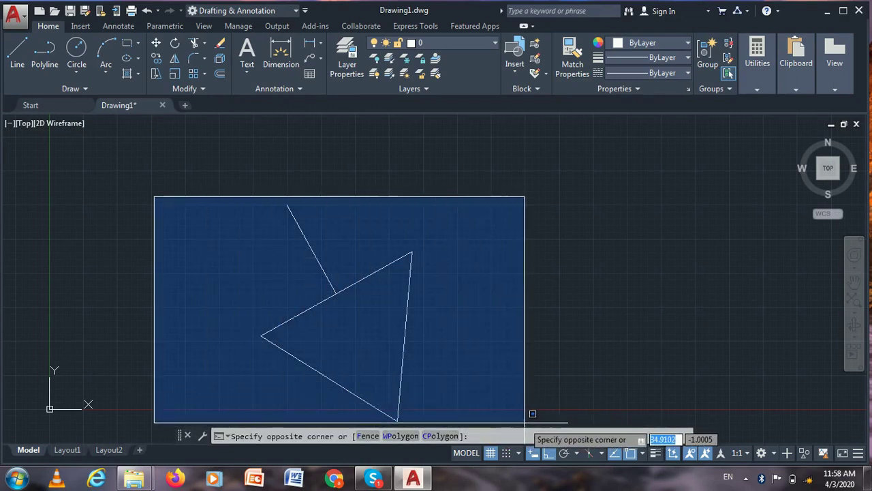
{"action": "left_click", "coordinate": [531, 413]}
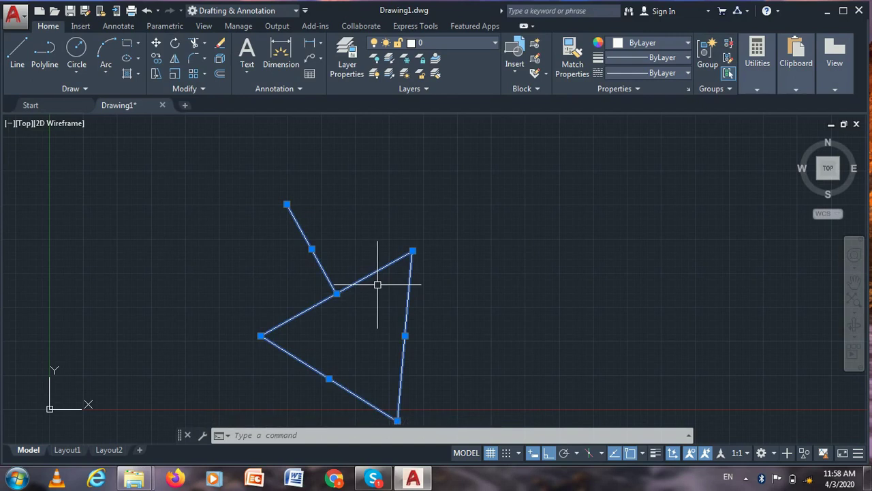
{"action": "key", "text": "Escape"}
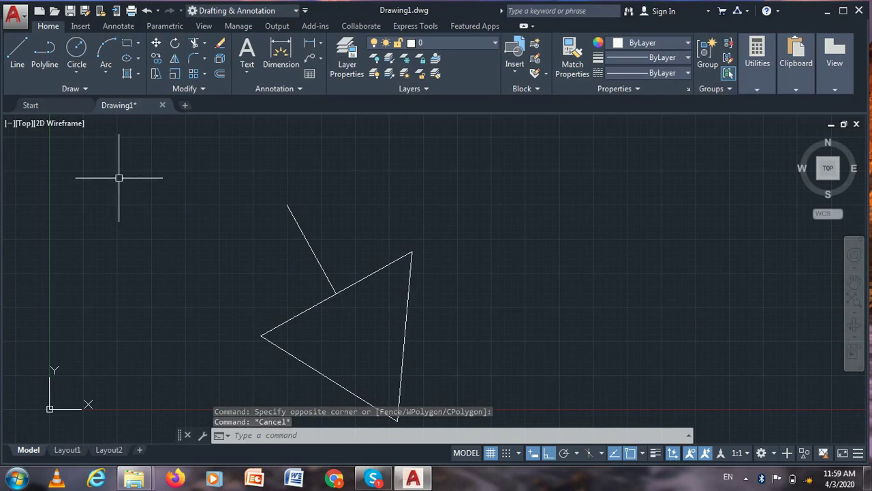
Step: Window-select the triangle and its perpendicular line (4 objects) and delete them
{"action": "mouse_move", "coordinate": [137, 166]}
{"action": "left_mouse_down"}
{"action": "mouse_move", "coordinate": [244, 411]}
{"action": "mouse_move", "coordinate": [500, 309]}
{"action": "left_mouse_up"}
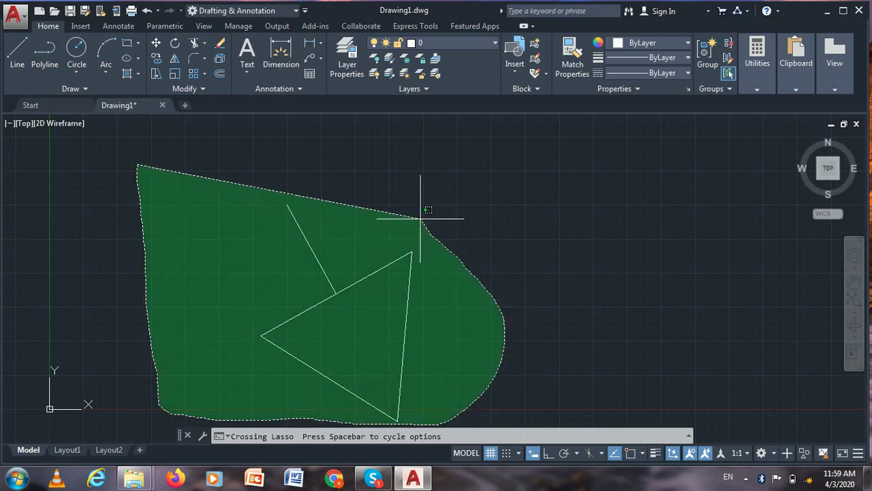
{"action": "left_click_drag", "start_coordinate": [501, 309], "coordinate": [335, 175]}
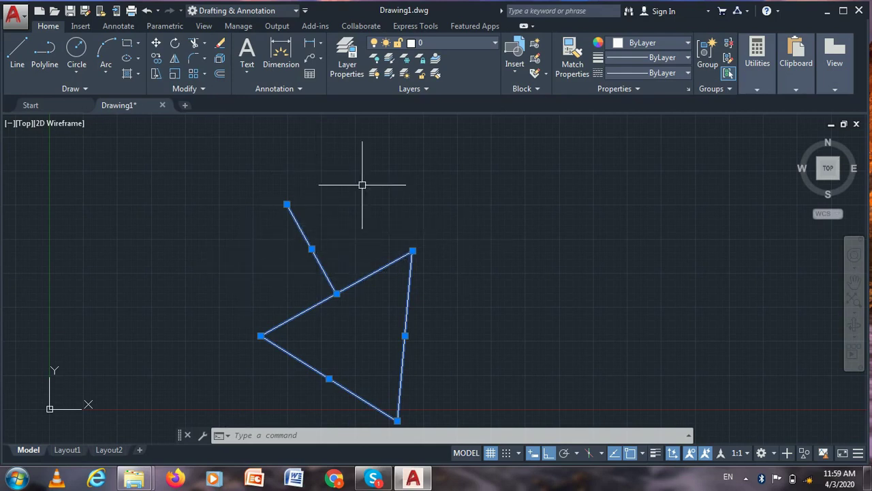
{"action": "key", "text": "Escape"}
{"action": "mouse_move", "coordinate": [207, 180]}
{"action": "left_mouse_down"}
{"action": "mouse_move", "coordinate": [491, 423]}
{"action": "mouse_move", "coordinate": [379, 204]}
{"action": "left_mouse_up"}
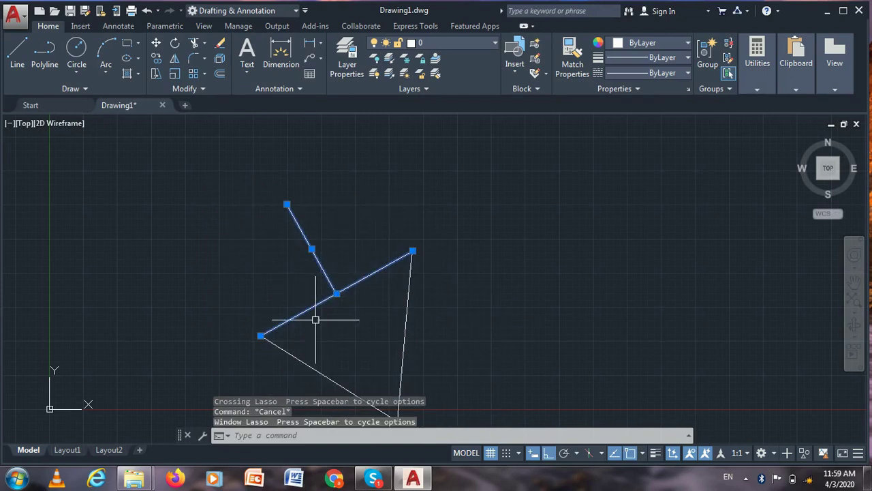
{"action": "mouse_move", "coordinate": [207, 201]}
{"action": "left_mouse_down"}
{"action": "mouse_move", "coordinate": [504, 330]}
{"action": "mouse_move", "coordinate": [238, 341]}
{"action": "left_mouse_up"}
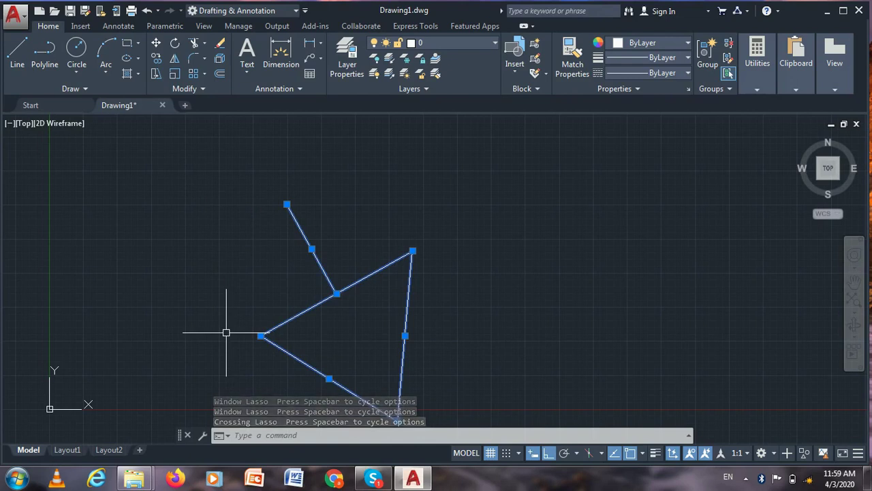
{"action": "key", "text": "Escape"}
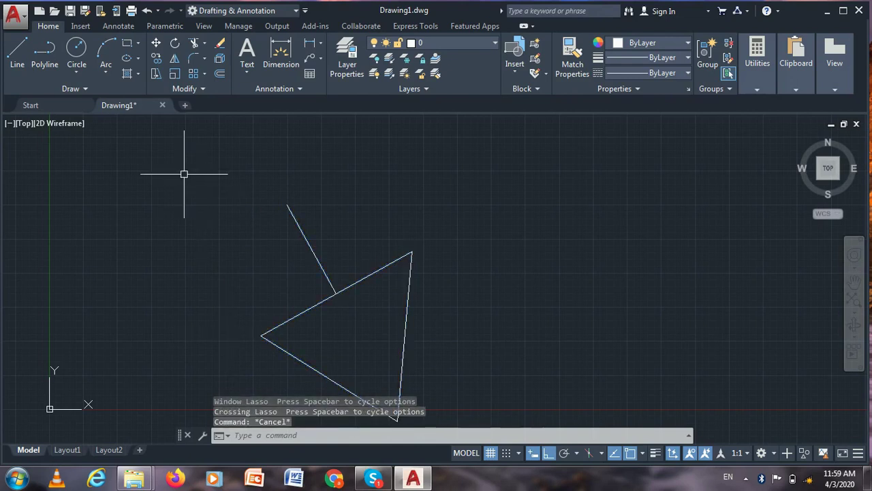
{"action": "left_click", "coordinate": [158, 162]}
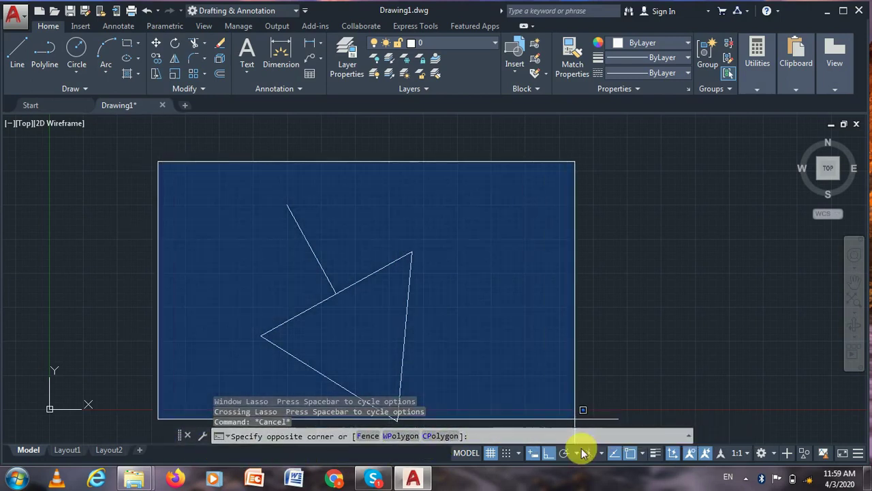
{"action": "left_click", "coordinate": [609, 422]}
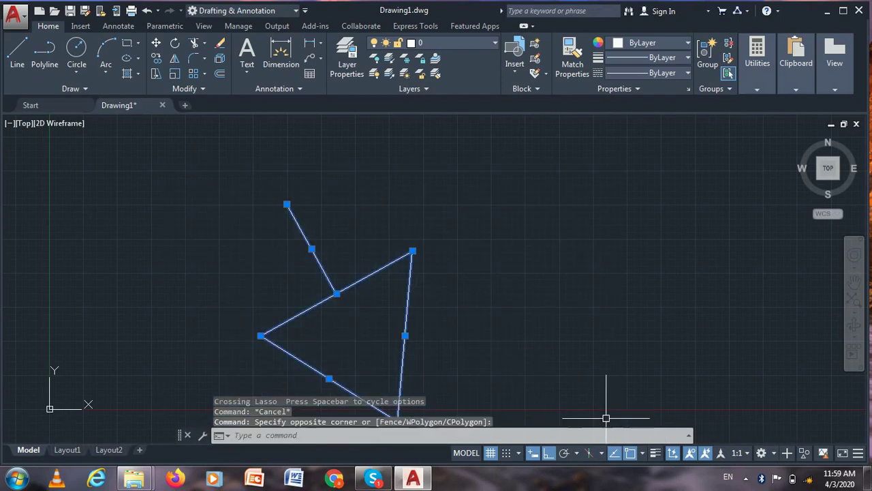
{"action": "key", "text": "Delete"}
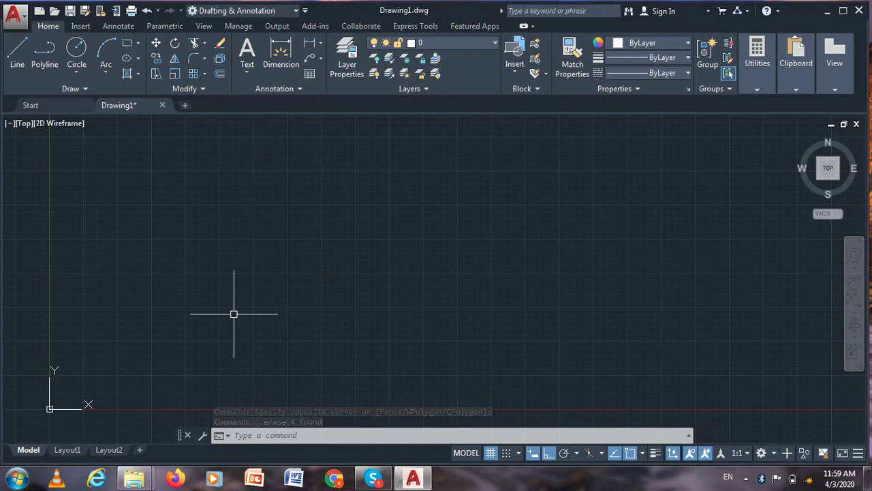
Step: Place five scattered points using Multiple Points from the expanded Draw panel
{"action": "left_click", "coordinate": [87, 87]}
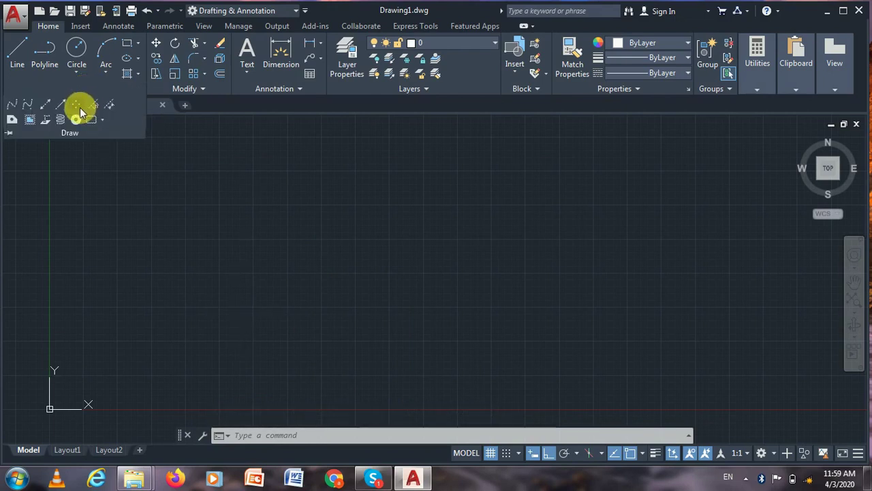
{"action": "left_click", "coordinate": [81, 108]}
{"action": "left_click", "coordinate": [250, 187]}
{"action": "left_click", "coordinate": [393, 193]}
{"action": "left_click", "coordinate": [341, 279]}
{"action": "left_click", "coordinate": [233, 259]}
{"action": "left_click", "coordinate": [318, 212]}
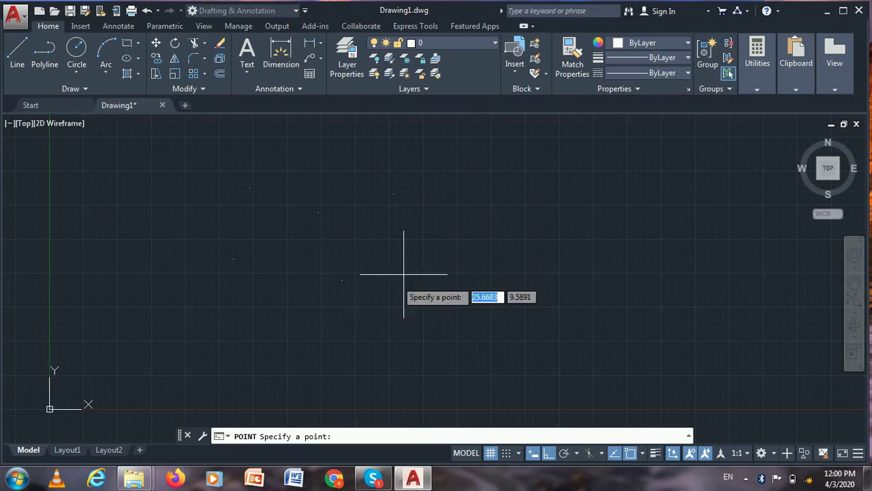
{"action": "key", "text": "Escape"}
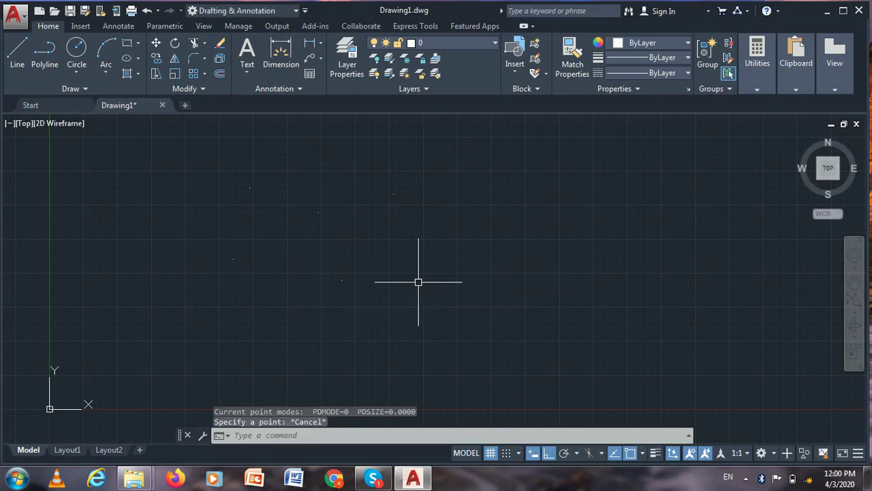
Step: Use DDPTYPE to pick the circled square-with-cross point style at point size 10
{"action": "type", "text": "DD"}
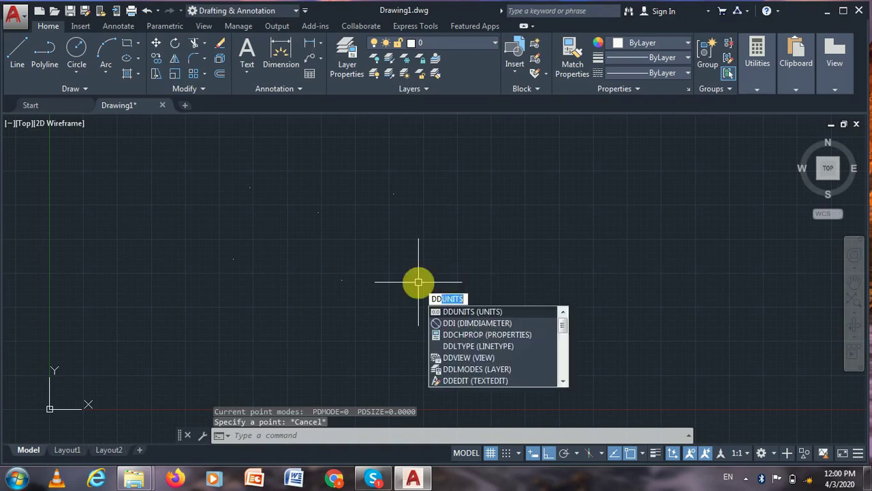
{"action": "type", "text": "P"}
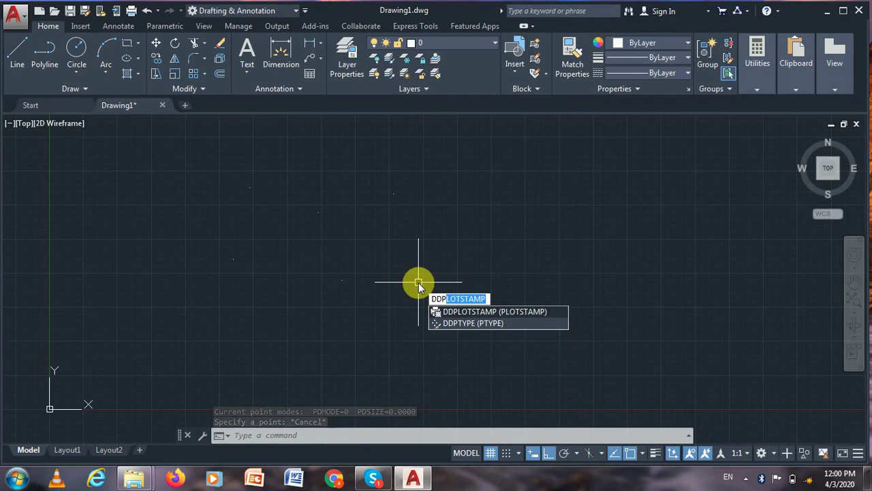
{"action": "left_click", "coordinate": [456, 325]}
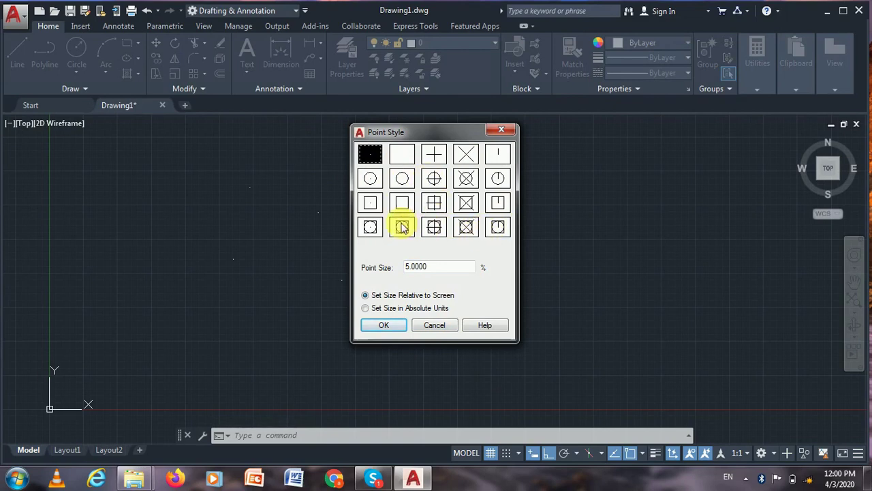
{"action": "left_click", "coordinate": [434, 227]}
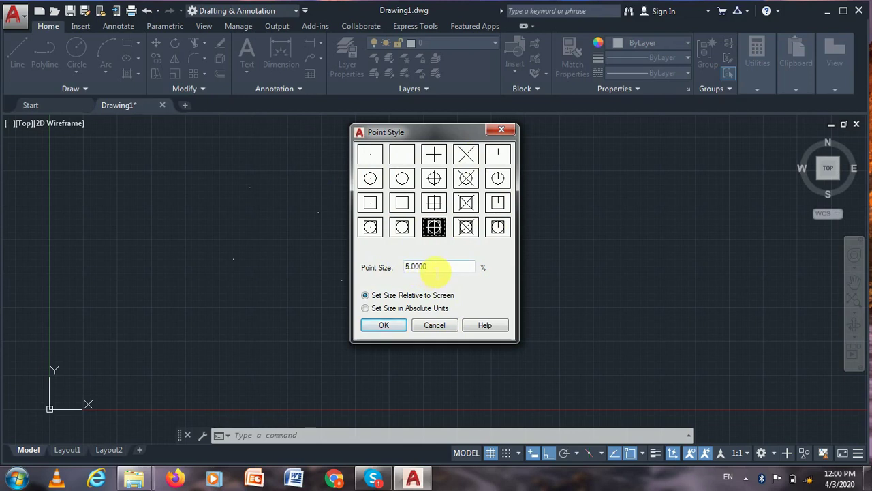
{"action": "left_click_drag", "start_coordinate": [428, 267], "coordinate": [376, 268]}
{"action": "type", "text": "10"}
{"action": "key", "text": "Return"}
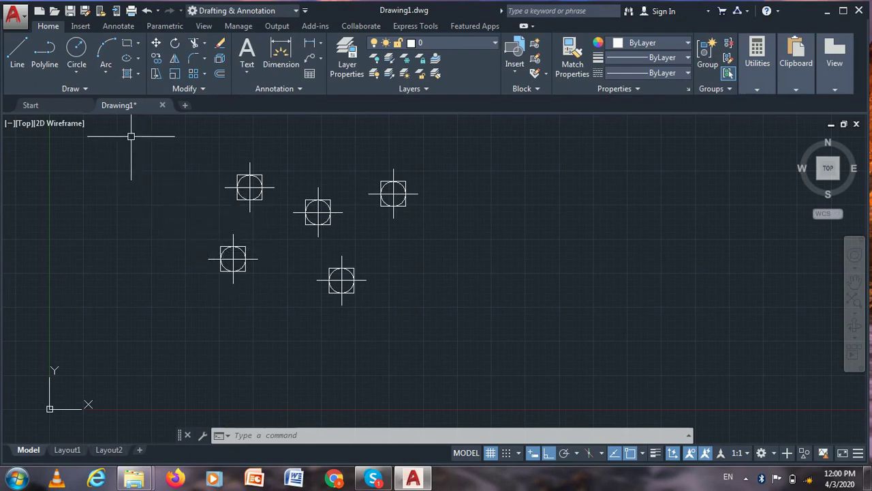
Step: Switch the point style to the plain plus mark via DDPTYPE
{"action": "type", "text": "DDPTYPE"}
{"action": "key", "text": "Return"}
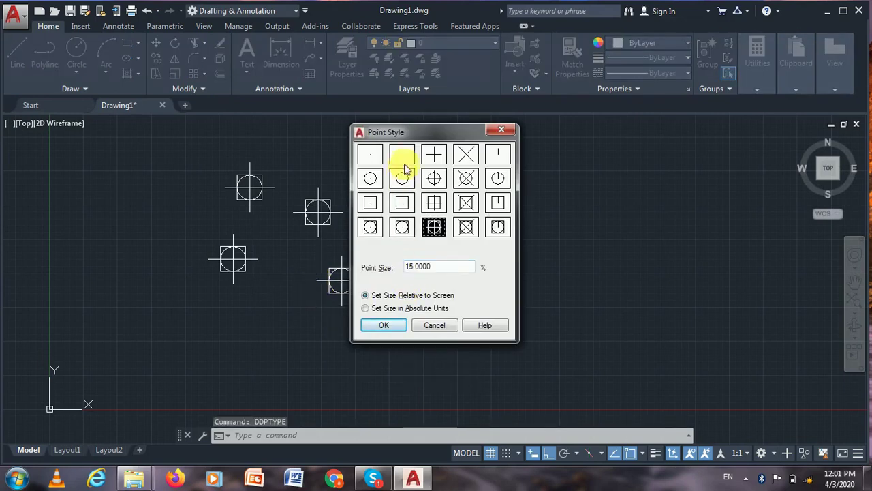
{"action": "left_click", "coordinate": [435, 156]}
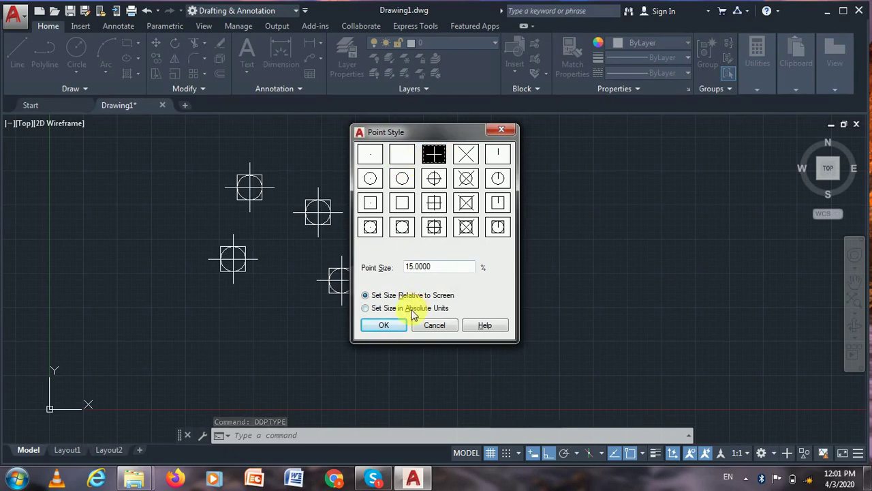
{"action": "left_click", "coordinate": [384, 325]}
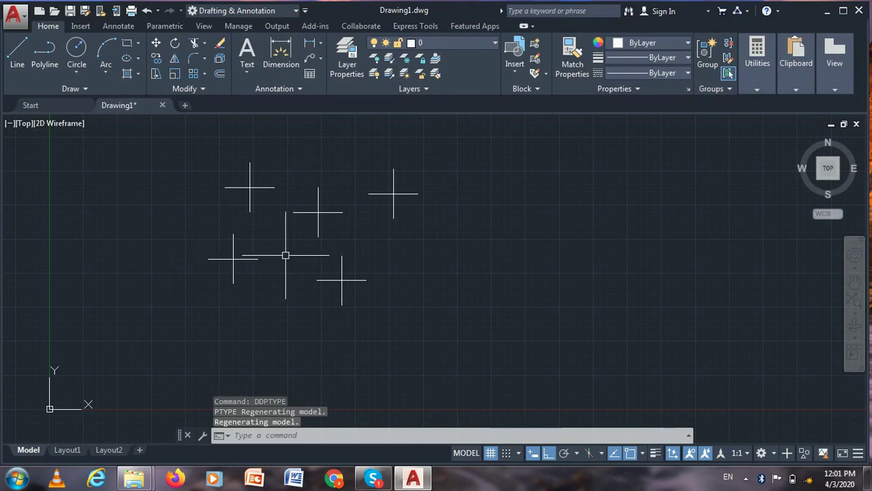
Step: Set the point style to the bottom-left boxed marker with point size 5
{"action": "type", "text": "DD"}
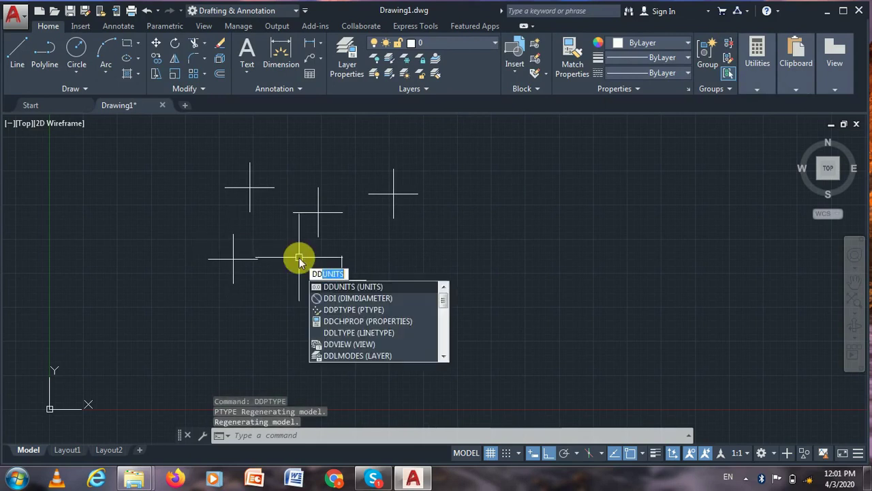
{"action": "type", "text": "PTY"}
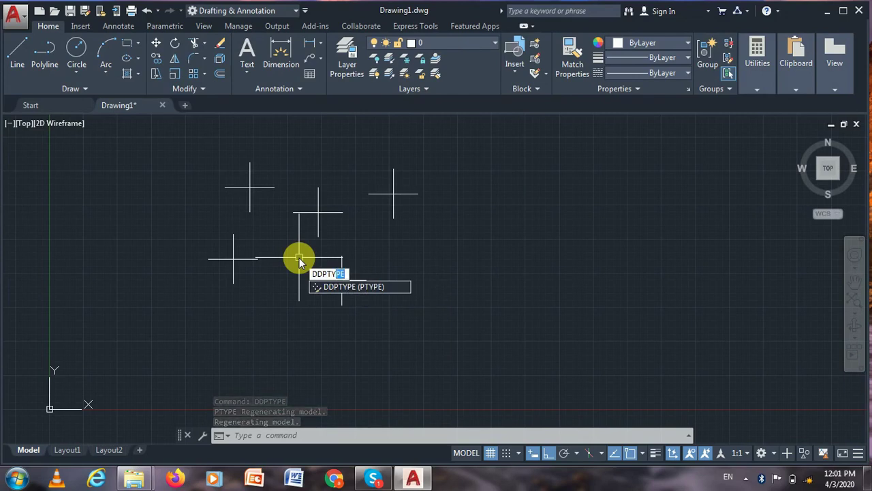
{"action": "key", "text": "Return"}
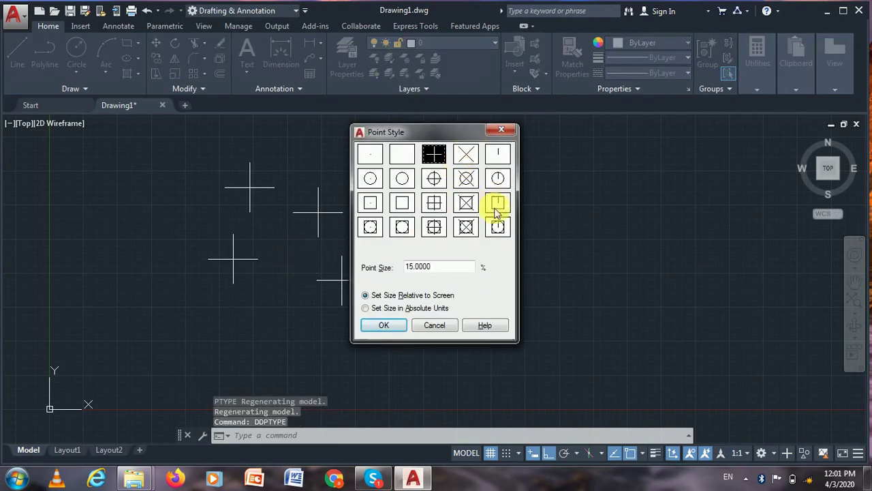
{"action": "left_click", "coordinate": [373, 231]}
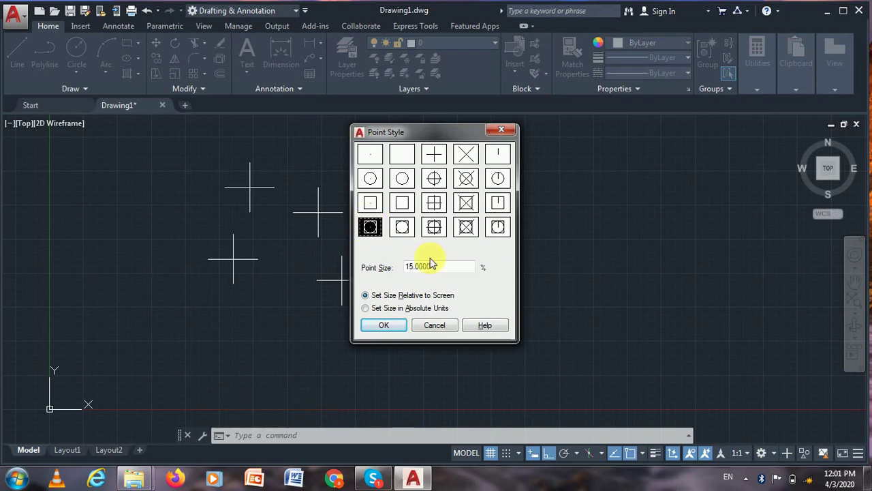
{"action": "left_click_drag", "start_coordinate": [434, 267], "coordinate": [386, 268]}
{"action": "type", "text": "5"}
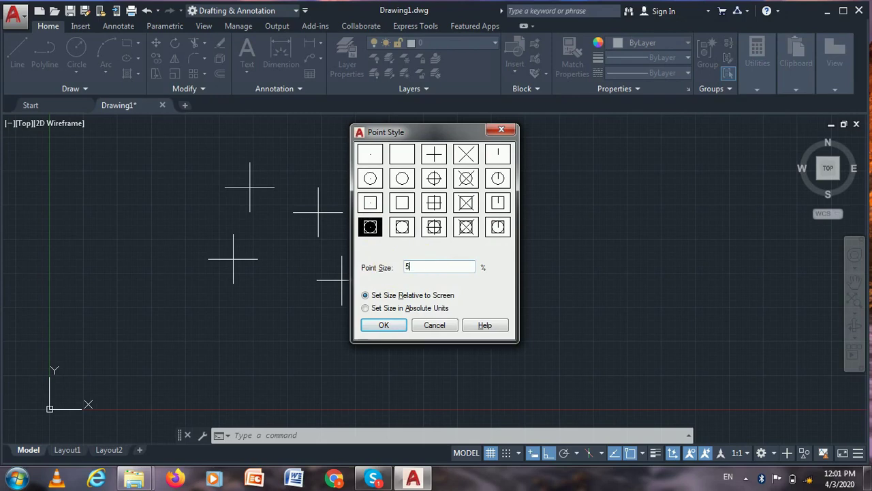
{"action": "key", "text": "Return"}
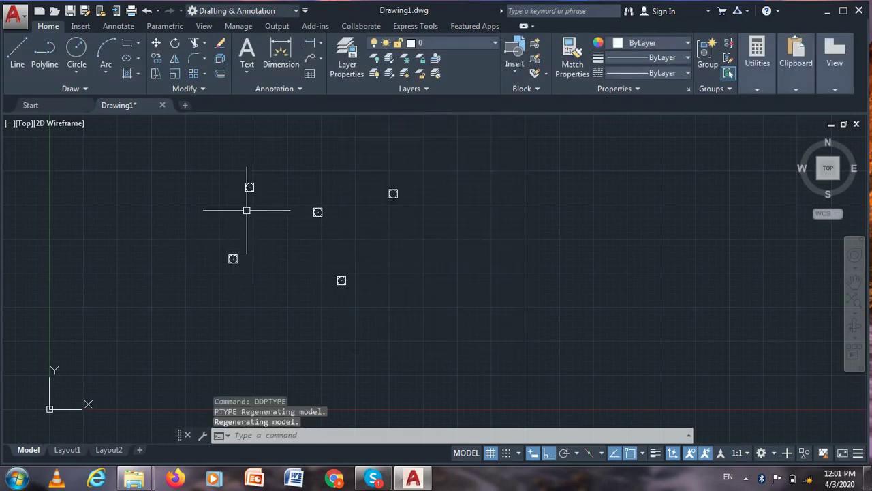